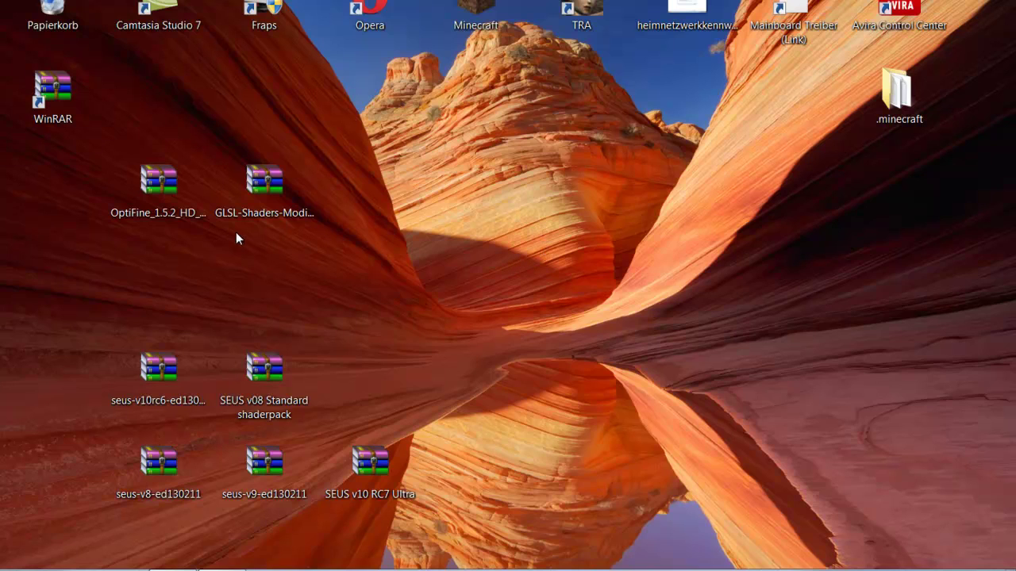
Move the OptiFine 1.5.2 and GLSL Shaders Modified Mod archives apart from the SEUS archives on the desktop.
drag(260, 195, 565, 205)
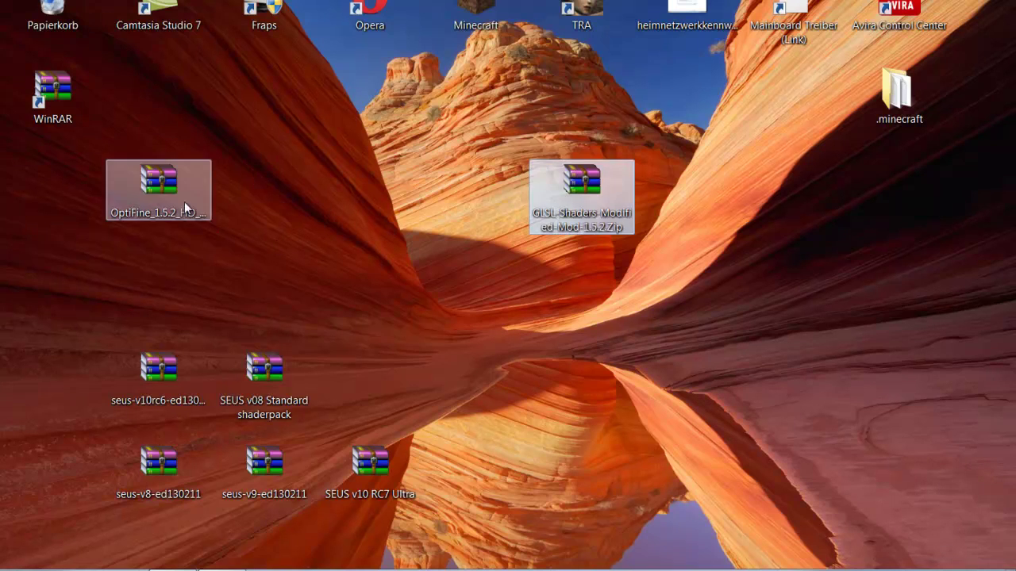
drag(184, 202, 404, 211)
click(465, 229)
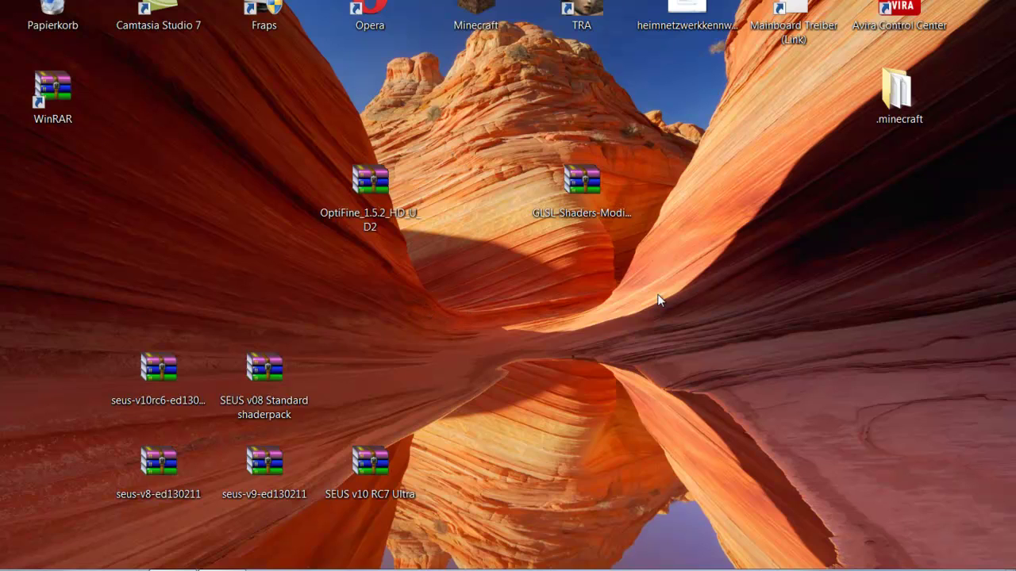
click(580, 193)
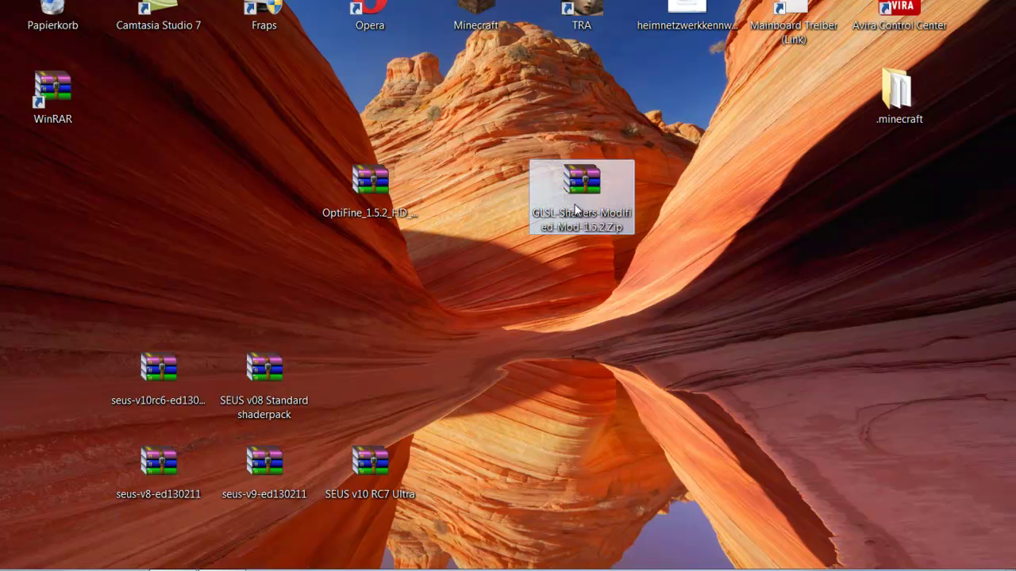
click(549, 355)
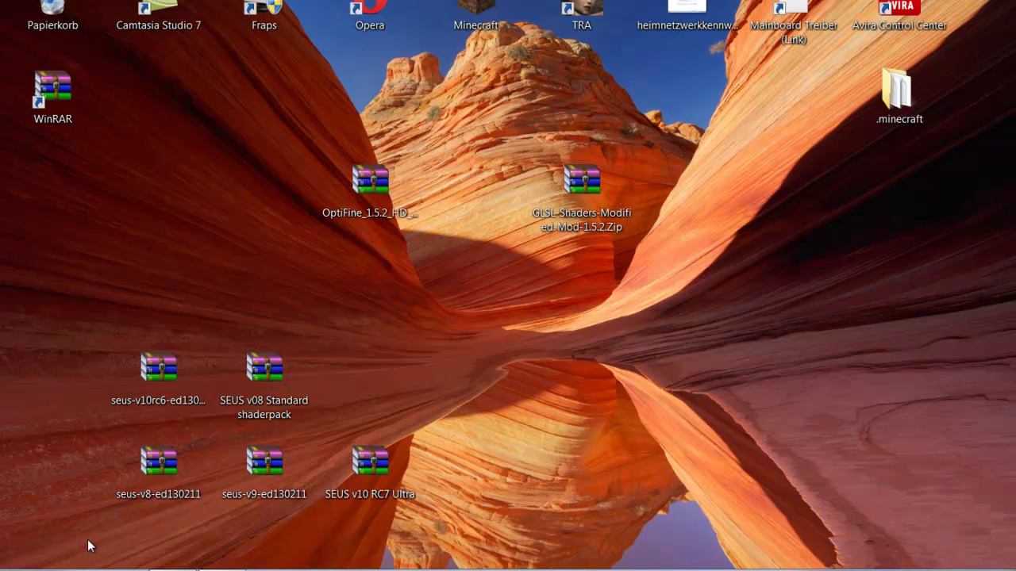
Run %appdata% to open the Roaming folder.
key(alt)
key(super)
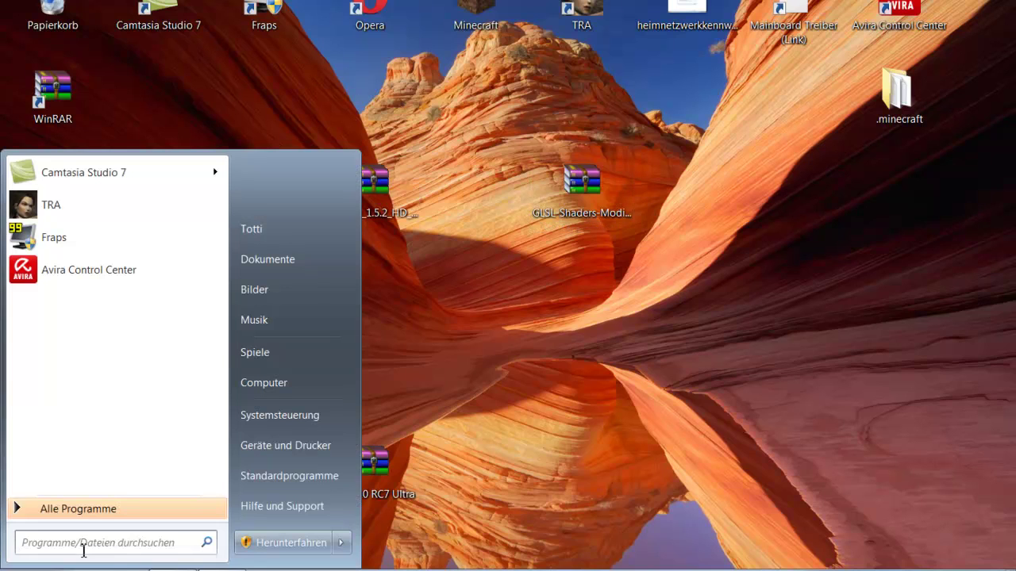
click(420, 435)
key(super+r)
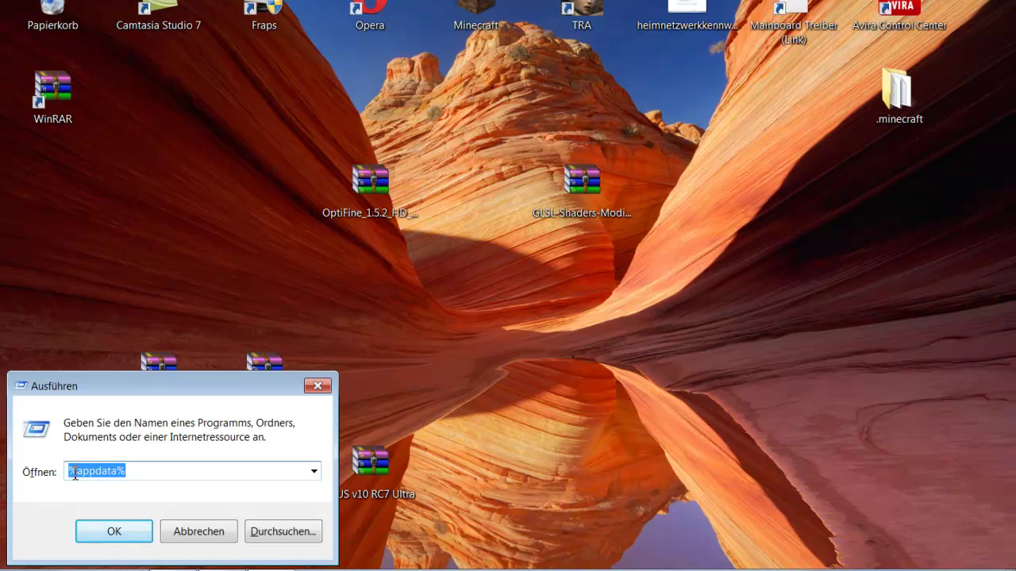
click(131, 529)
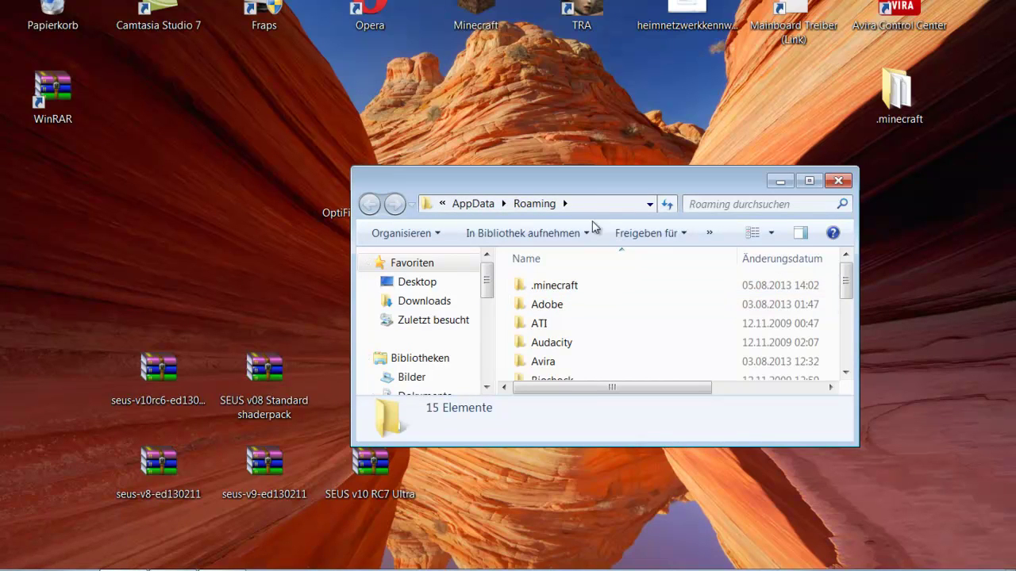
Move the Roaming folder window aside and open the bin folder inside .minecraft.
drag(595, 188, 754, 165)
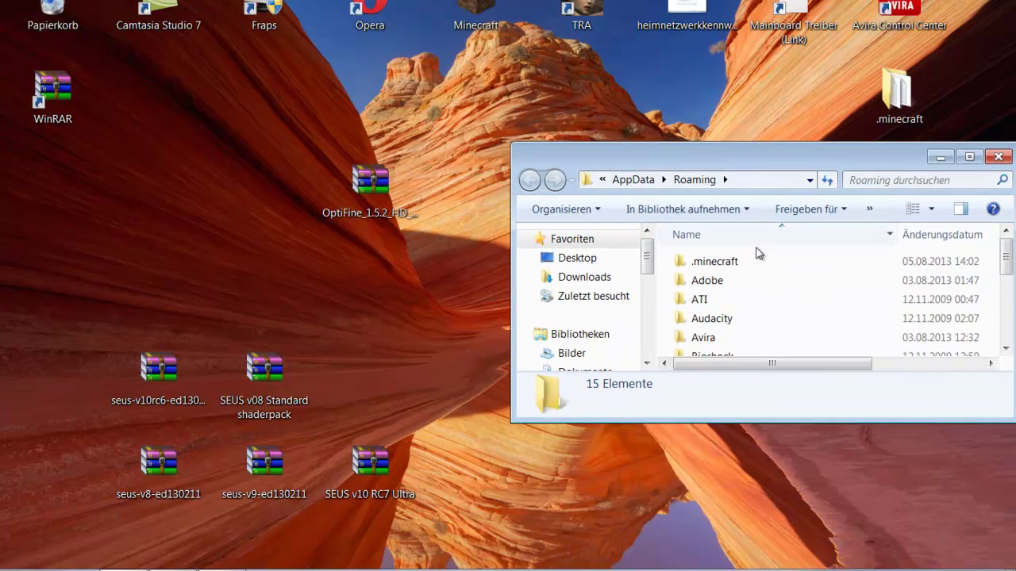
double_click(712, 263)
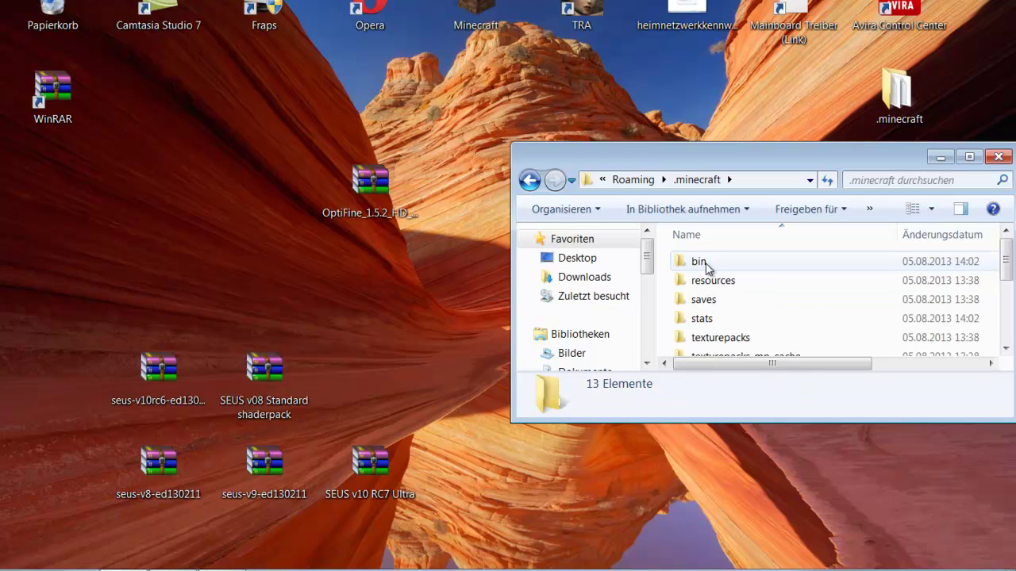
scroll(712, 274, down, 3)
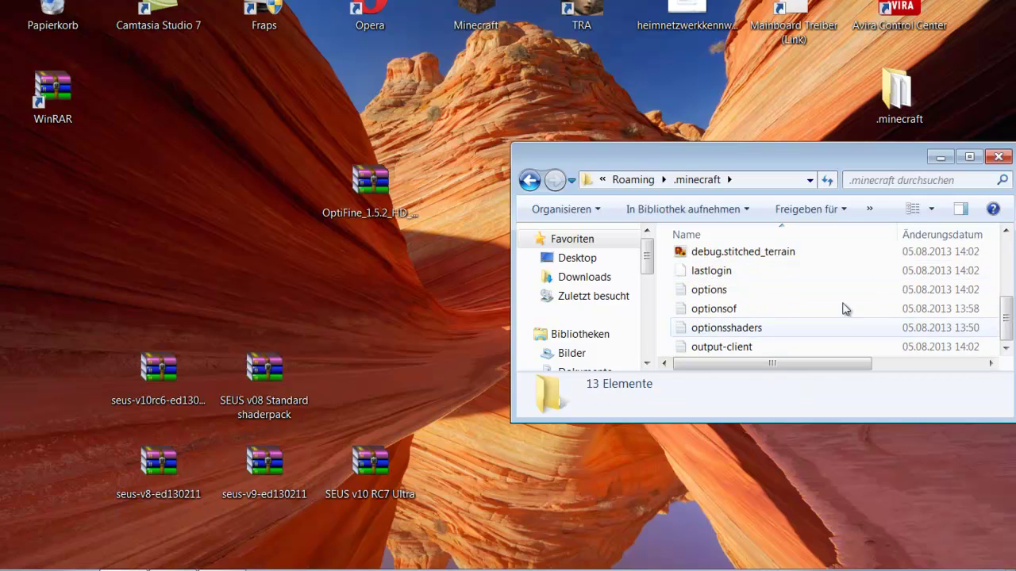
scroll(789, 297, up, 2)
scroll(789, 297, up, 1)
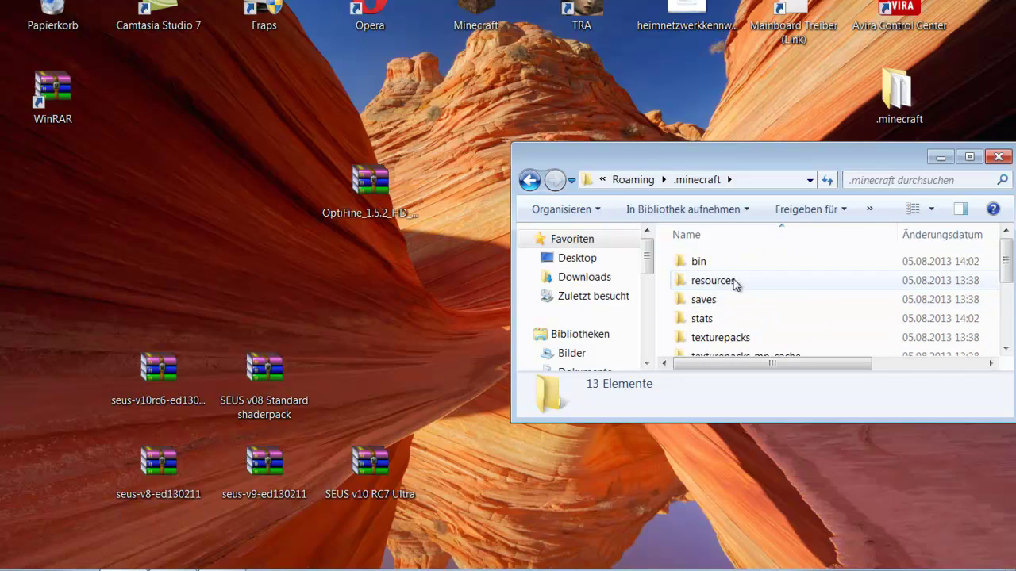
double_click(695, 264)
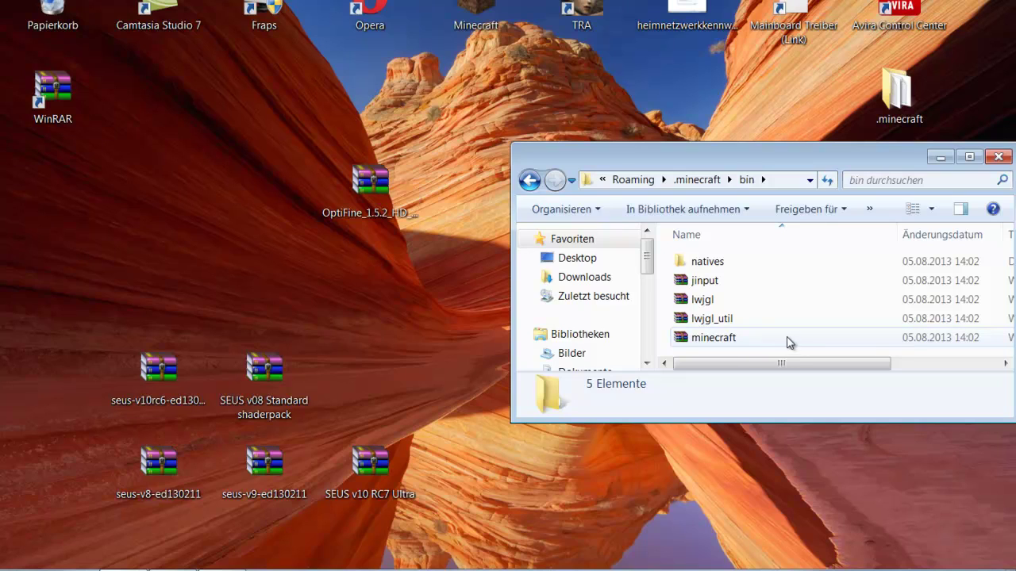
Open the minecraft archive from the bin folder with WinRAR, dismiss the licence reminder and reposition the archive window.
right_click(734, 340)
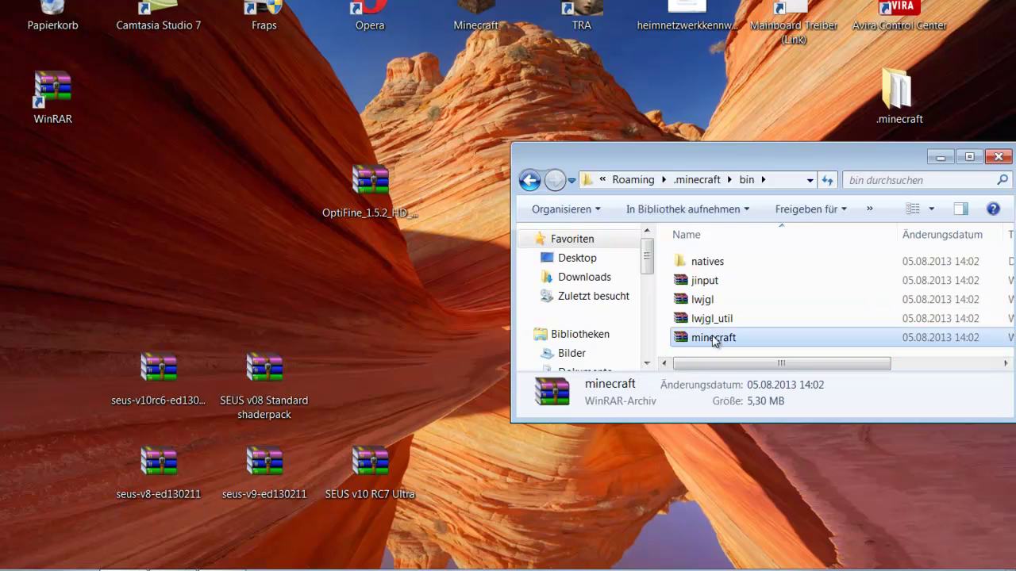
mouse_move(766, 127)
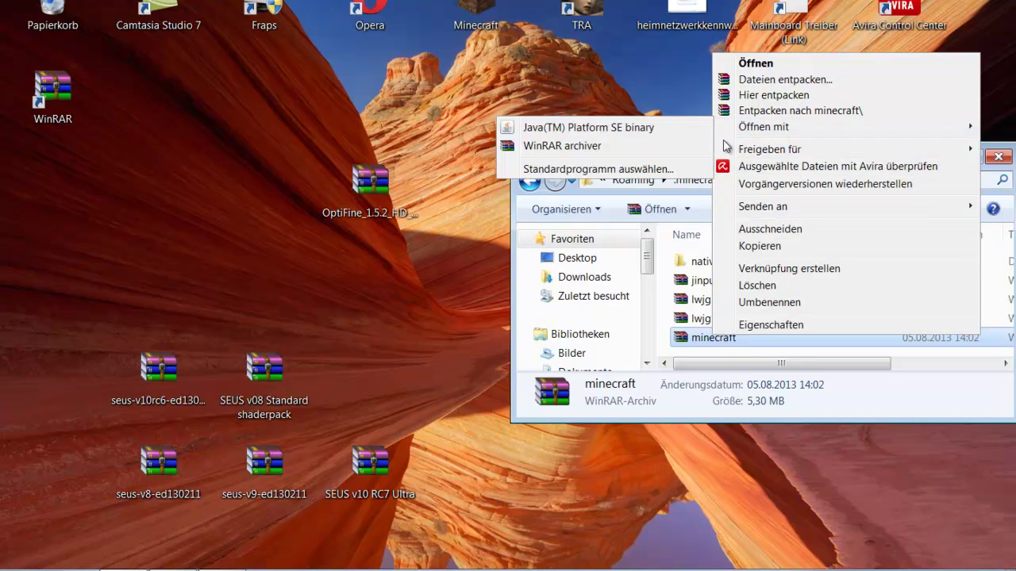
click(604, 150)
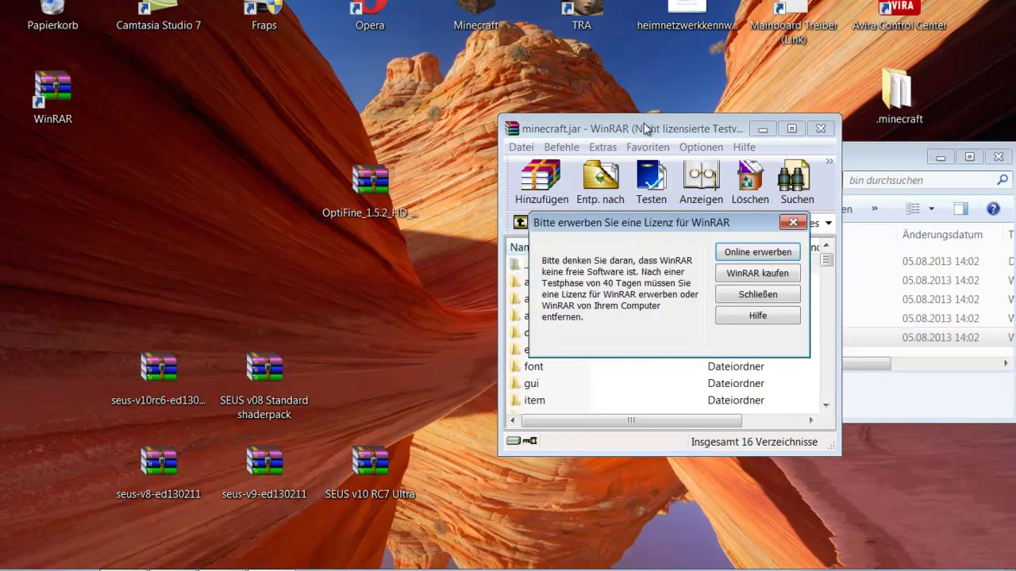
click(761, 295)
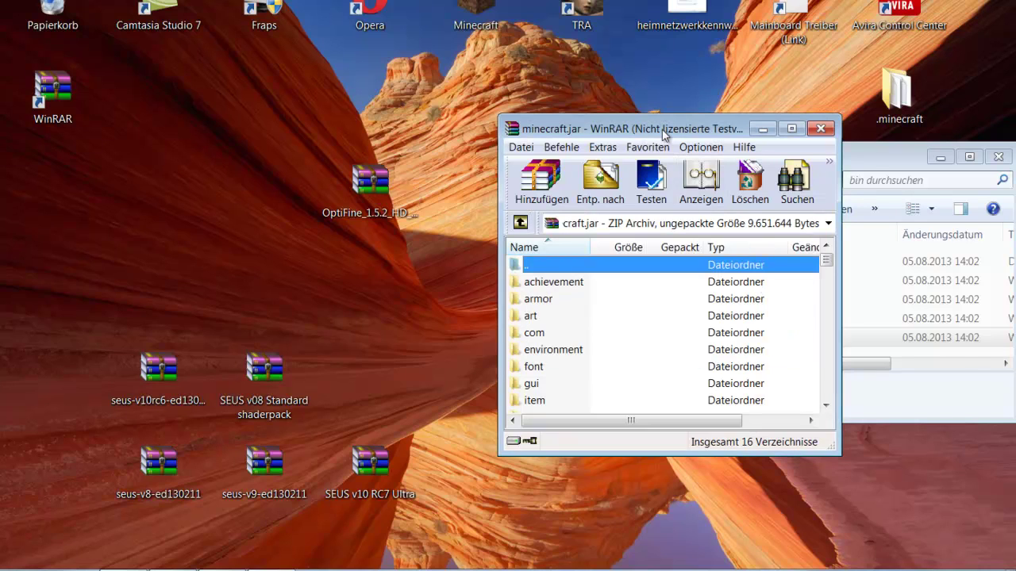
drag(663, 135, 743, 124)
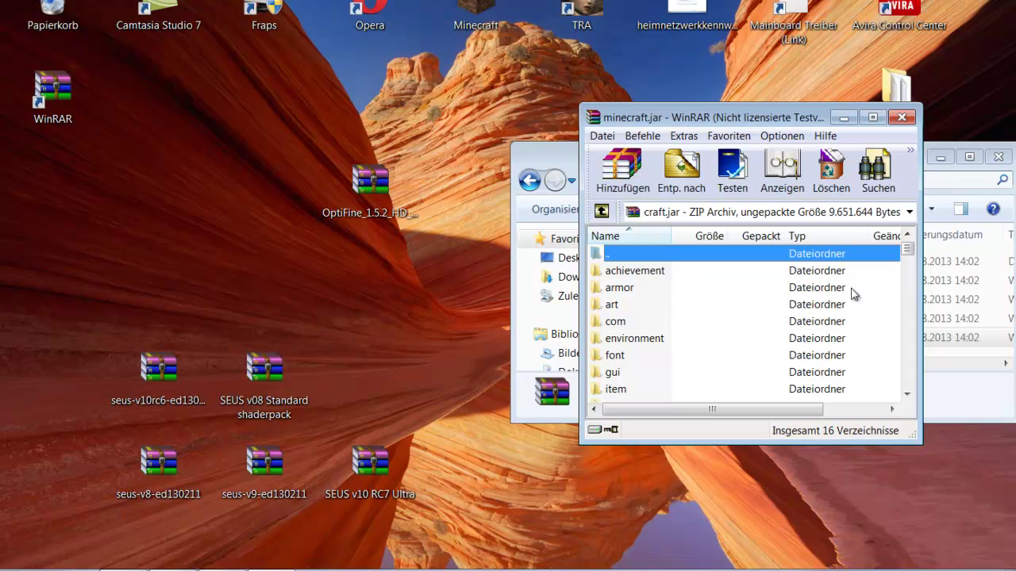
Delete the META-INF folder from minecraft.jar and confirm the deletion.
drag(912, 250, 911, 240)
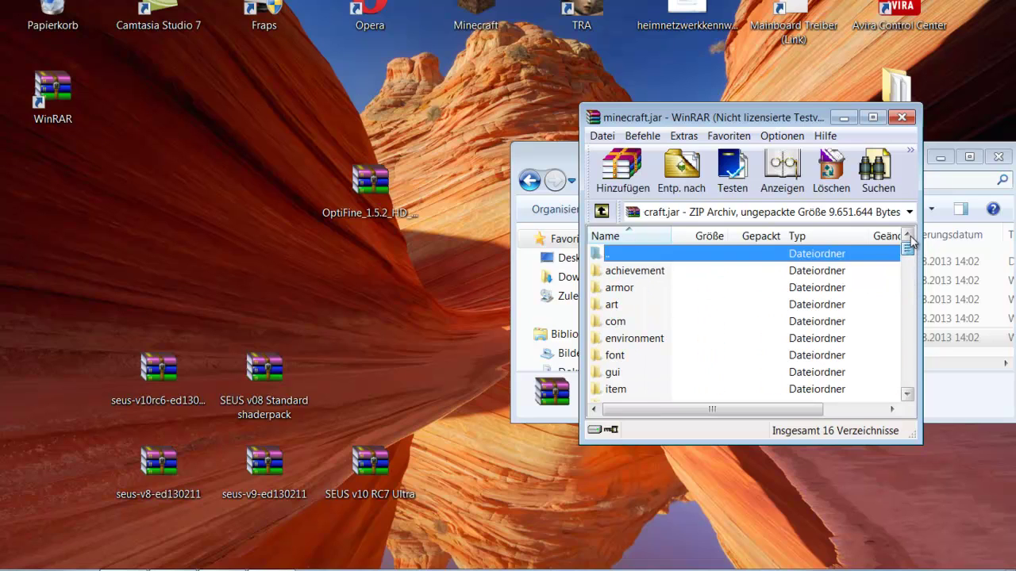
scroll(659, 345, down, 1)
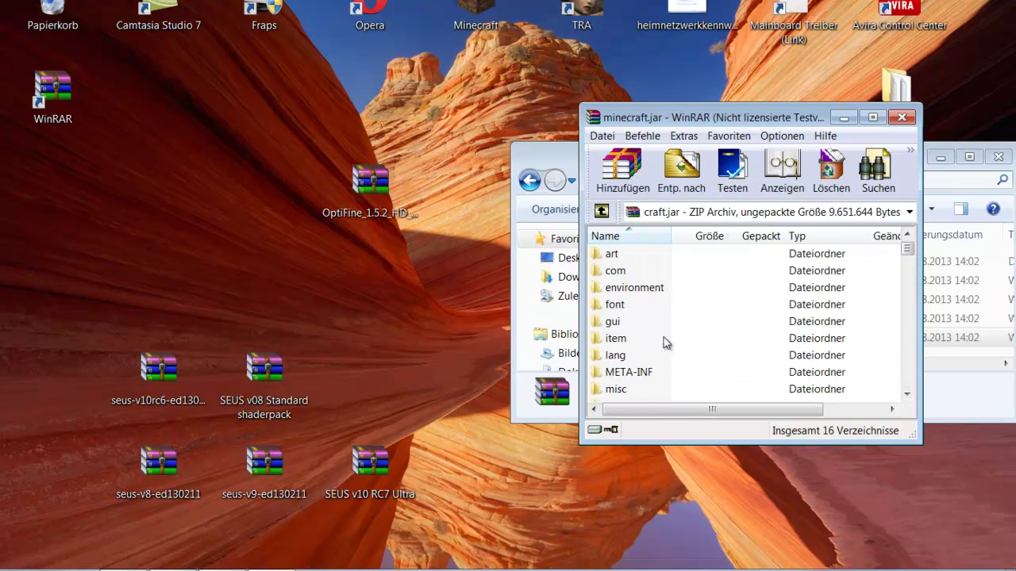
click(628, 372)
right_click(629, 373)
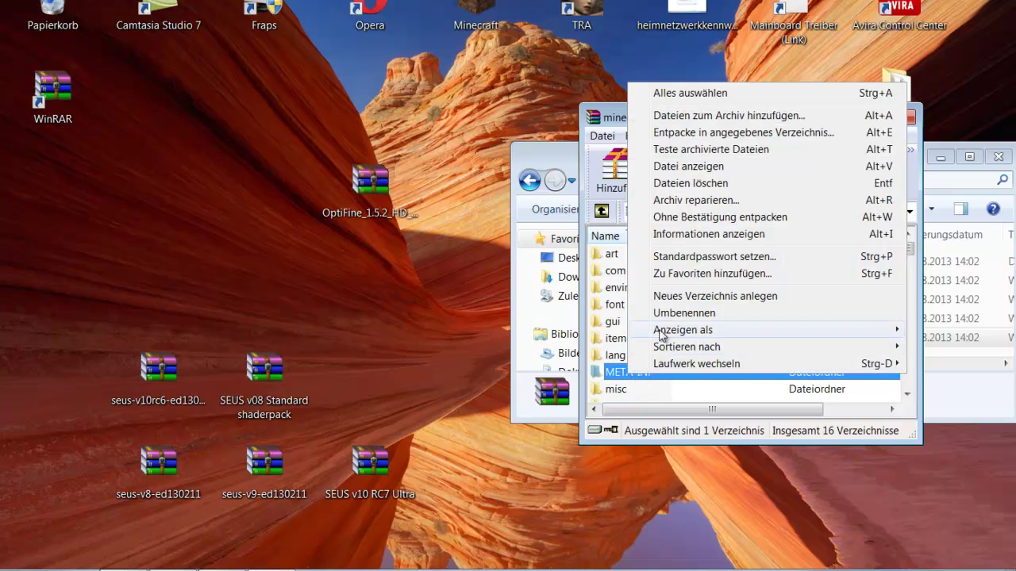
click(675, 183)
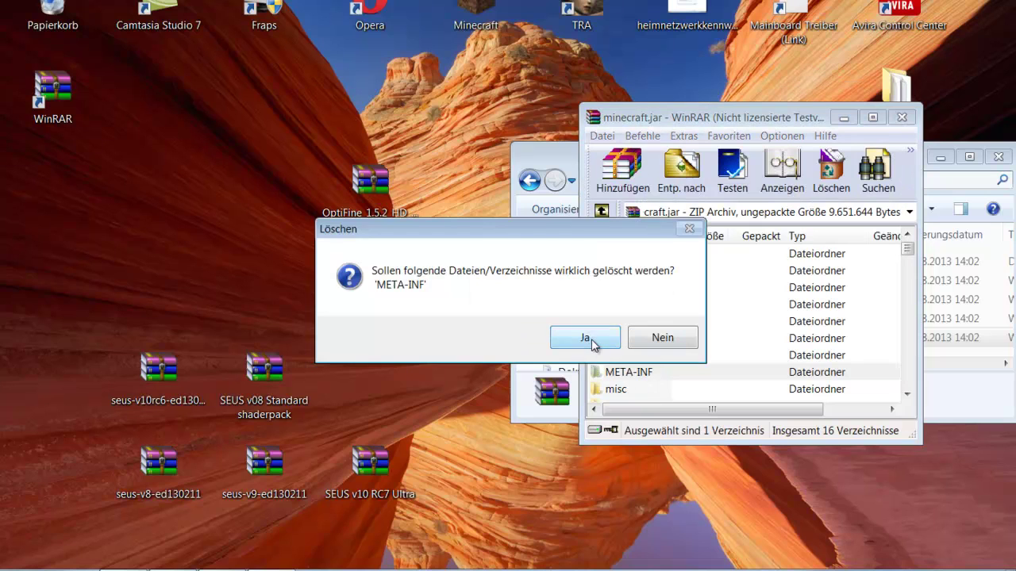
click(585, 338)
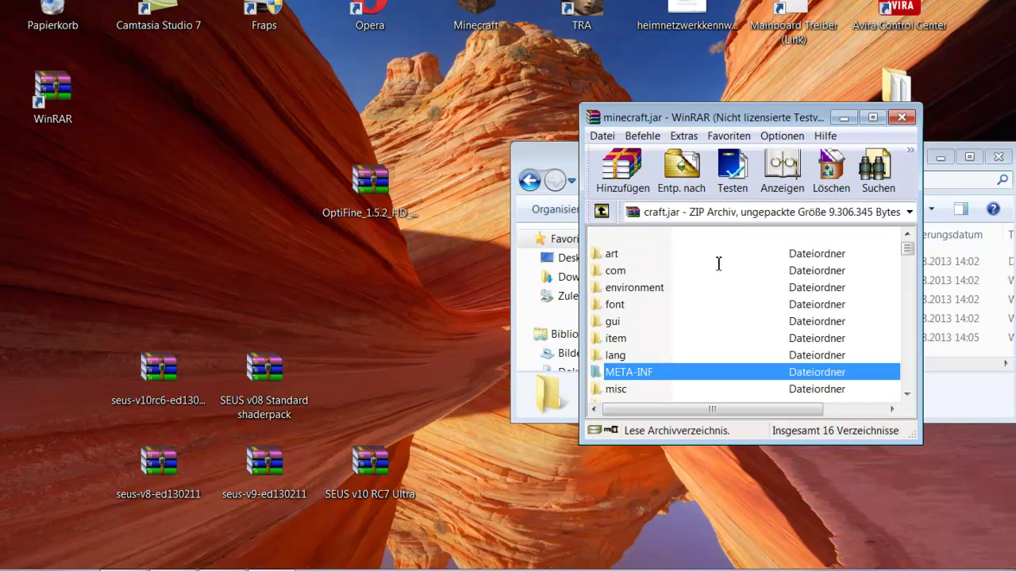
Move the OptiFine and GLSL Shaders archives to free desktop space and rearrange the minecraft.jar and bin folder windows.
drag(788, 117, 815, 119)
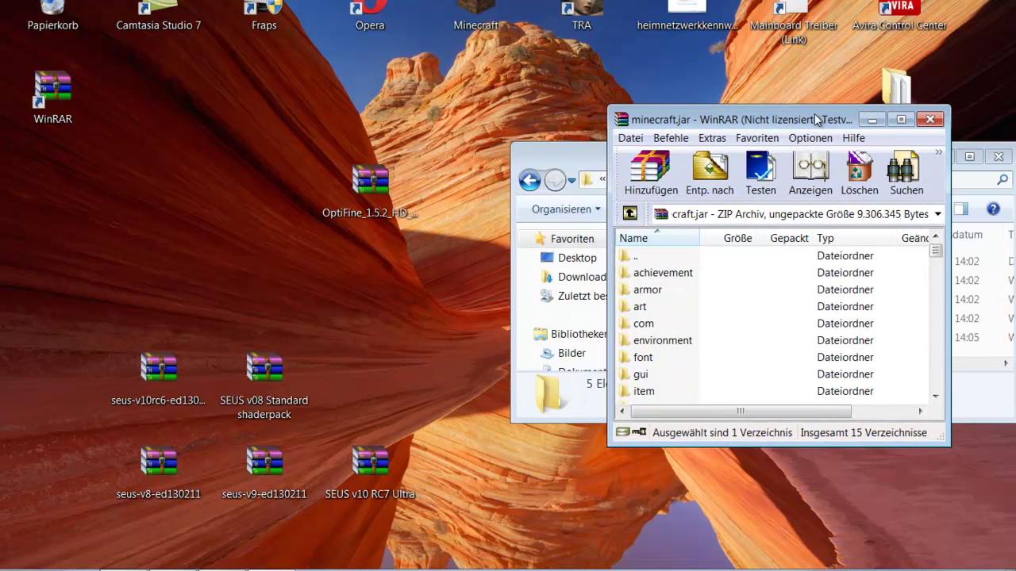
drag(371, 200, 274, 202)
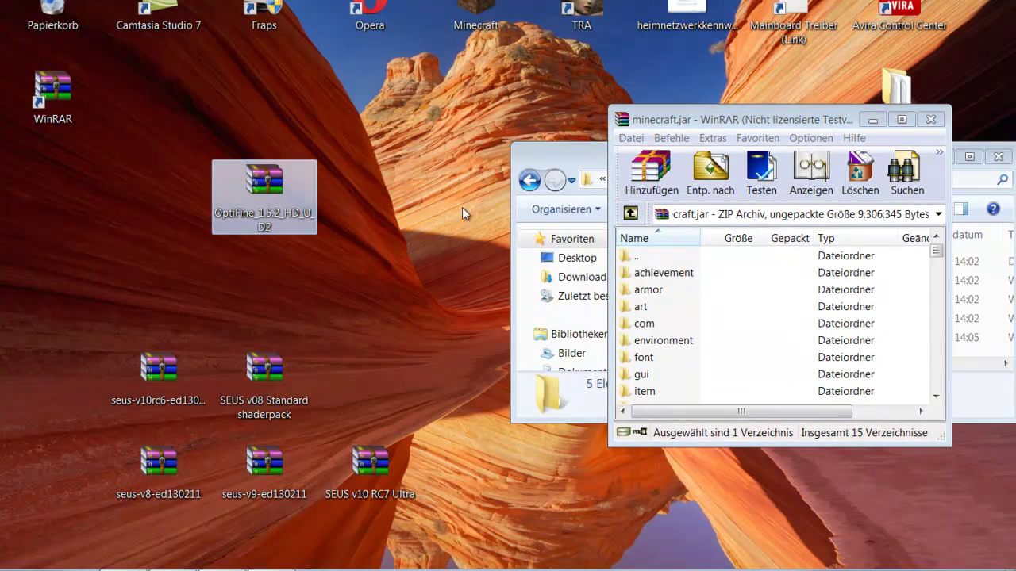
drag(553, 152, 620, 221)
drag(575, 182, 385, 84)
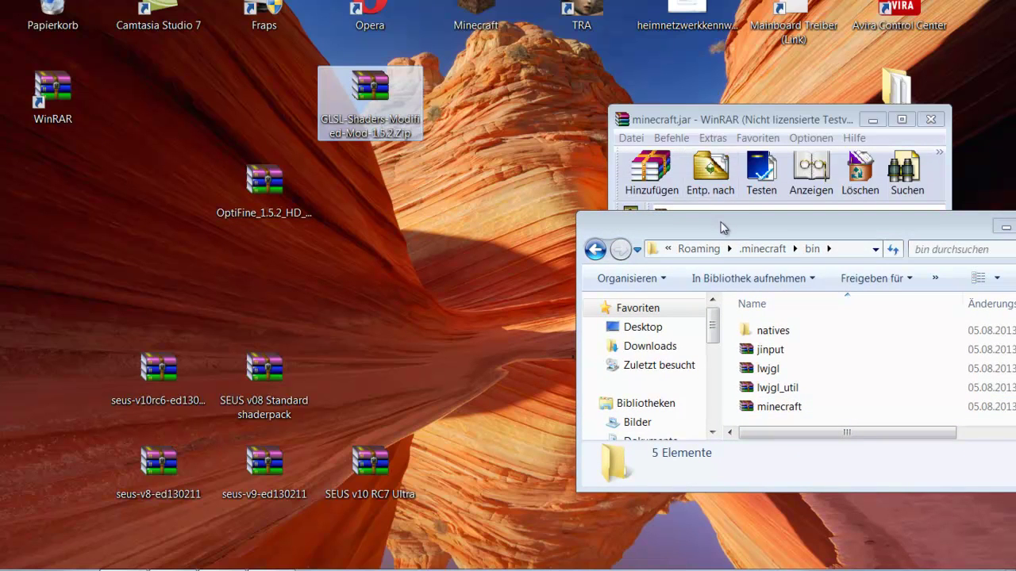
drag(720, 223, 682, 175)
drag(698, 119, 643, 112)
Open the OptiFine_1.5.2_HD_U_D2 archive with WinRAR alongside minecraft.jar.
right_click(287, 185)
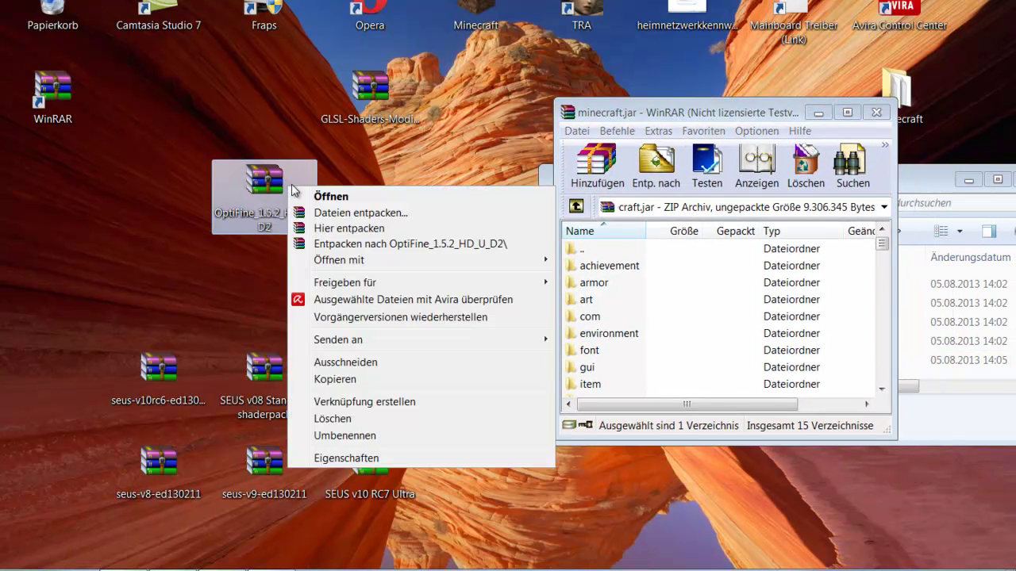
mouse_move(420, 269)
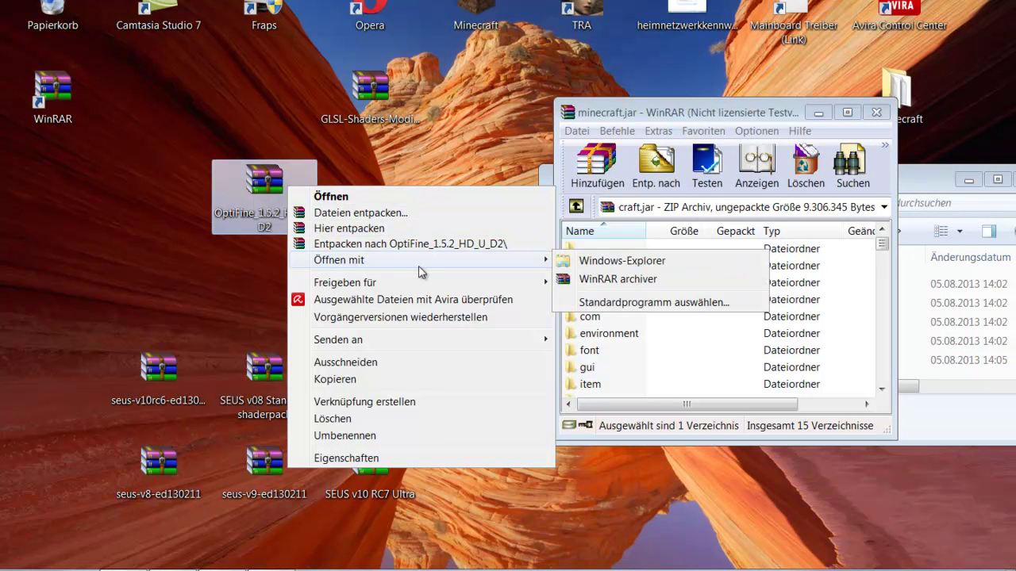
click(588, 279)
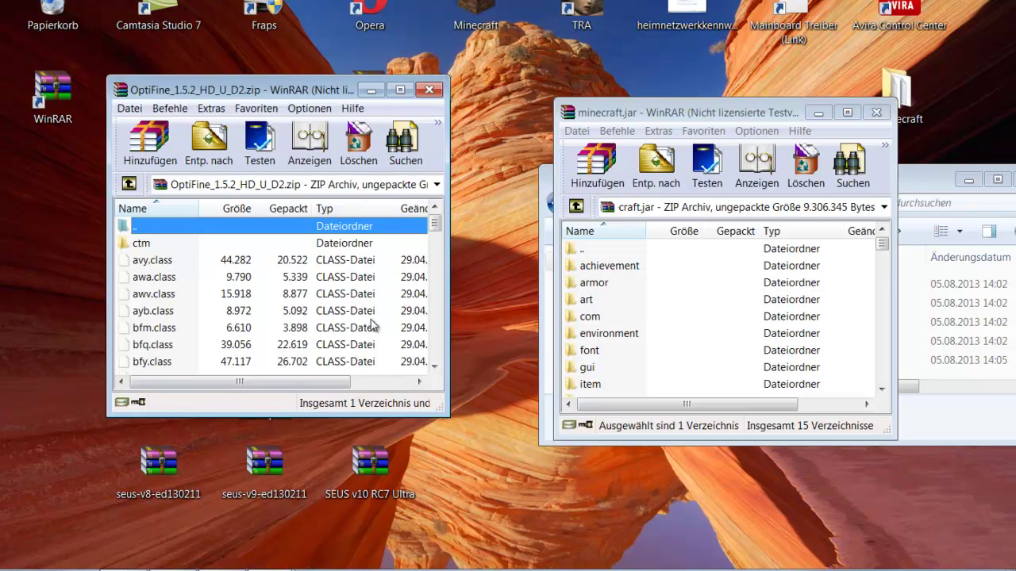
click(376, 257)
click(156, 244)
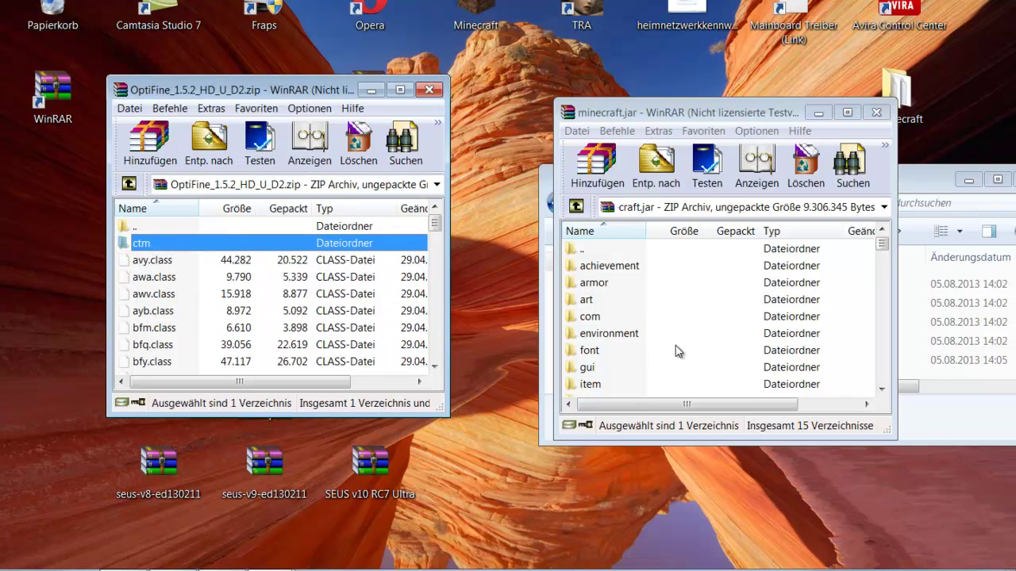
drag(882, 244, 883, 290)
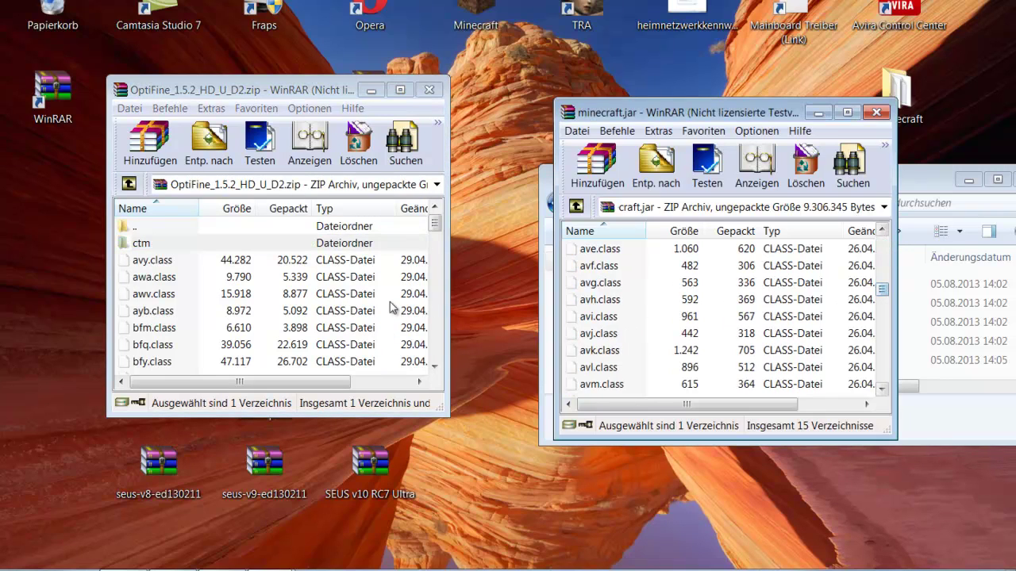
click(178, 244)
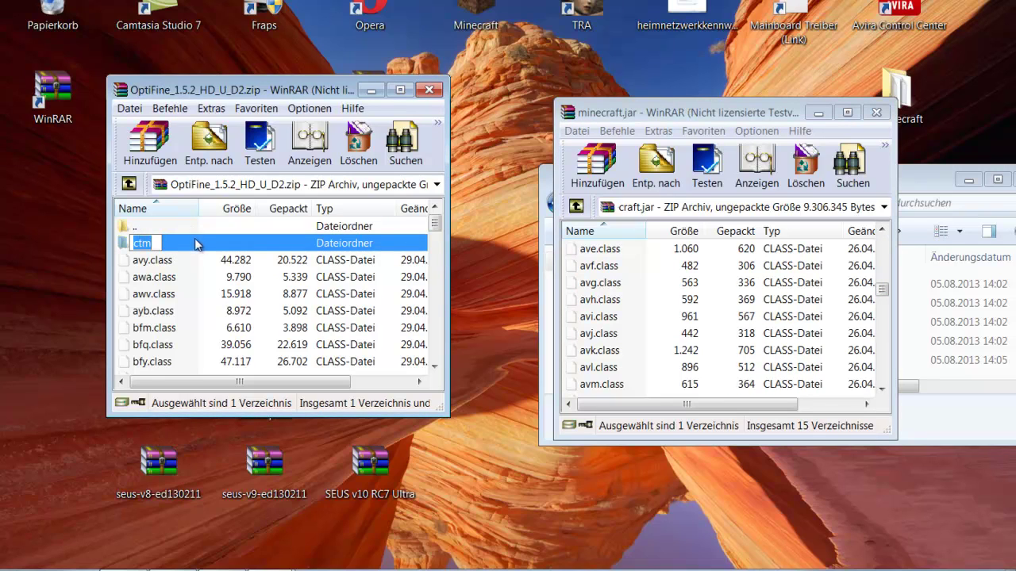
click(184, 280)
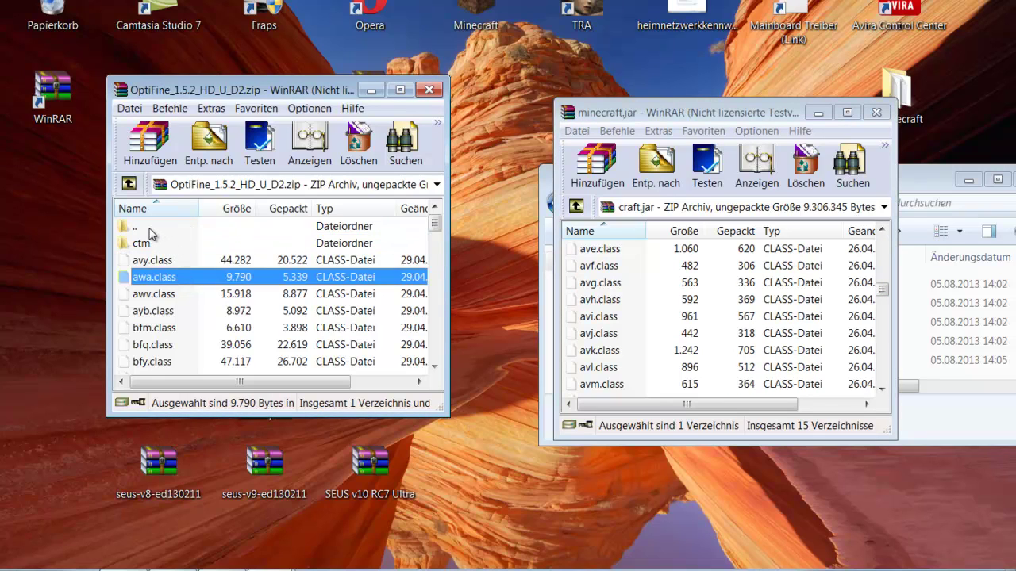
Add everything in the OptiFine archive, from the ctm folder through the last class file, to minecraft.jar and close the OptiFine archive.
click(151, 242)
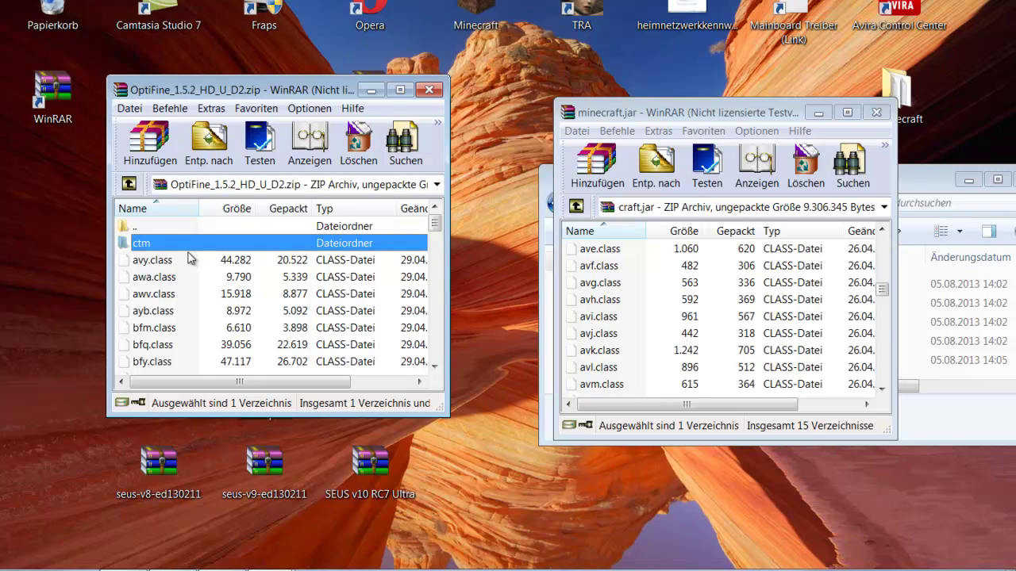
key(shift+Down)
key(shift+Down)
key(shift+Down)
key(shift+Down)
key(shift+Down)
key(shift+Down)
key(shift+Down)
key(shift+Down)
key(shift+Down)
key(shift+Down)
key(shift+Down)
key(shift+Down)
key(shift+Down)
key(shift+Down)
key(shift+Down)
key(shift+Down)
key(shift+Down)
key(shift+Down)
key(shift+Down)
key(shift+Down)
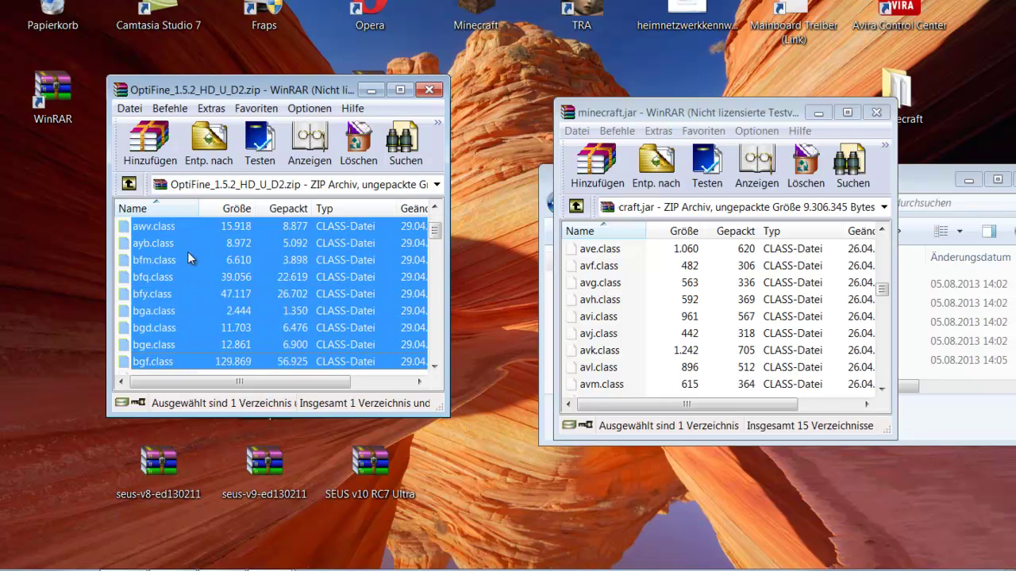
key(shift+Down)
key(shift+Down)
key(shift+Down)
key(shift+Down)
key(shift+Down)
key(shift+Down)
key(shift+Down)
key(shift+Down)
key(shift+Down)
key(shift+Down)
key(shift+Down)
key(shift+Down)
key(shift+Down)
key(shift+Down)
key(shift+Down)
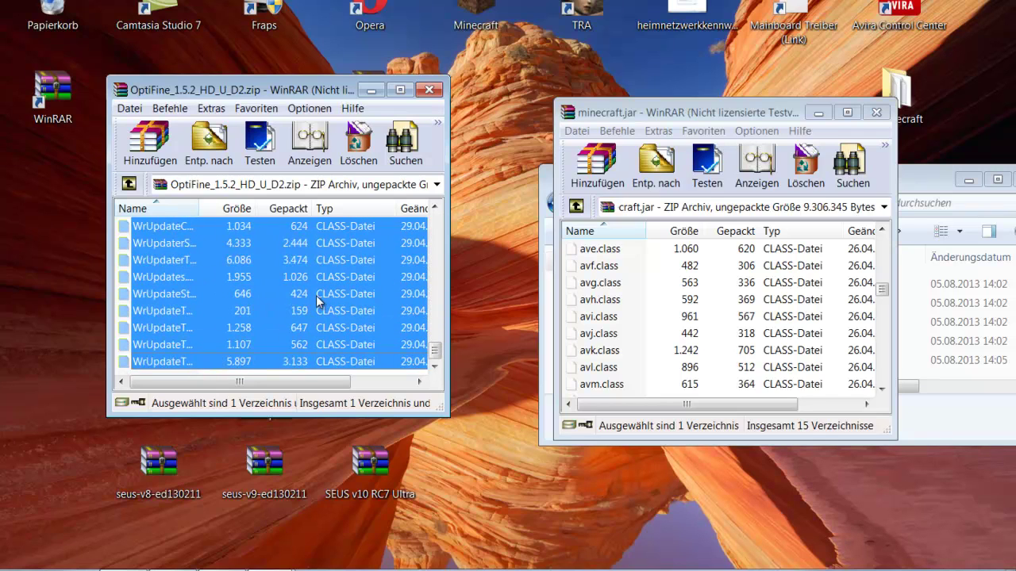
drag(316, 295, 673, 314)
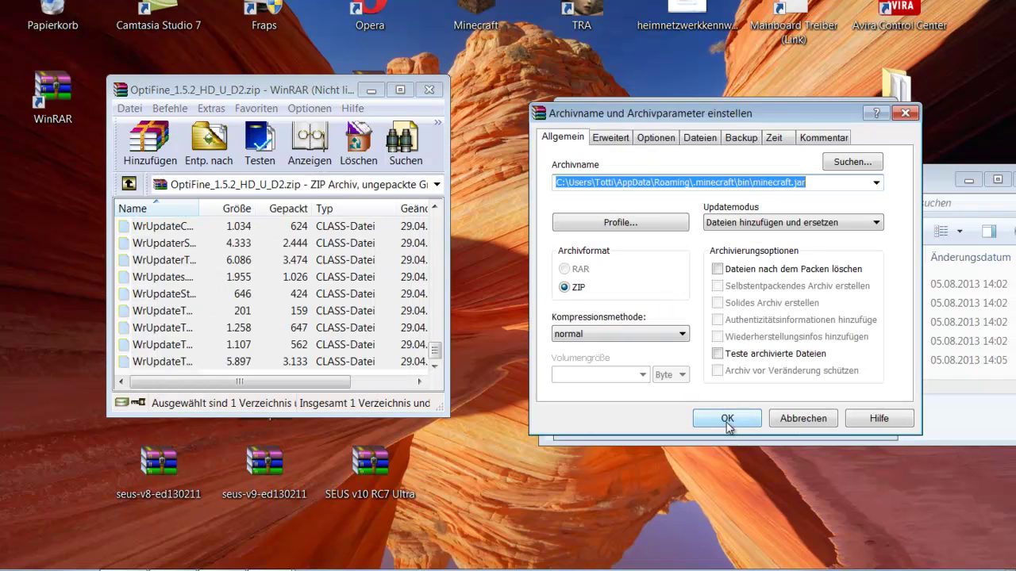
click(727, 424)
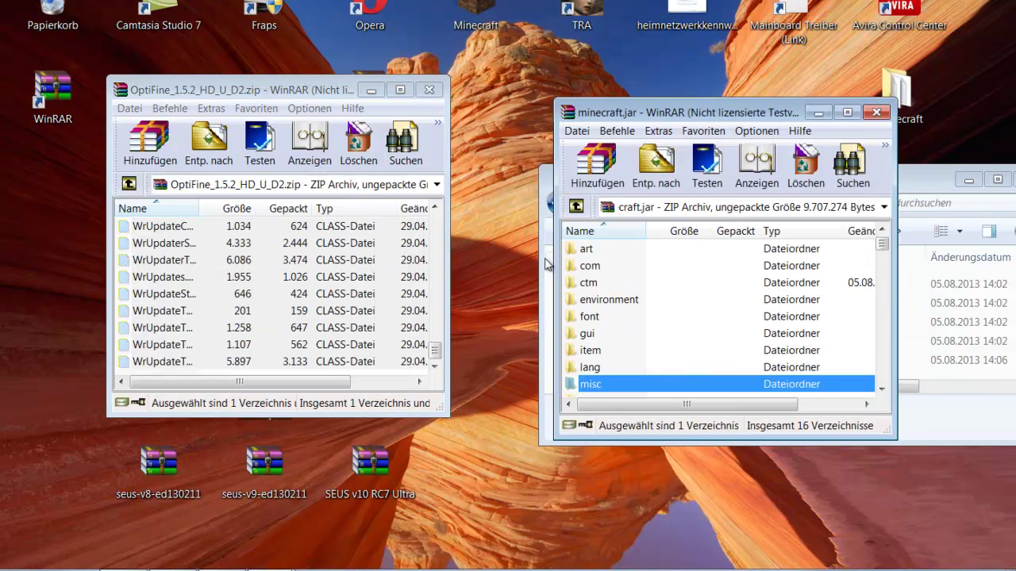
click(429, 90)
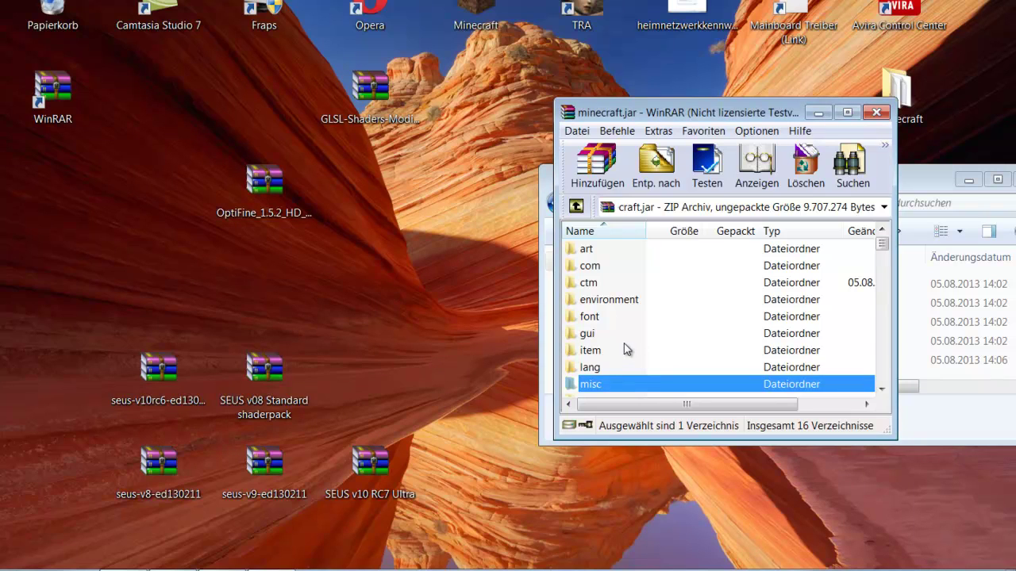
Move the OptiFine archive on the desktop under the WinRAR shortcut and the GLSL Shaders archive to OptiFine's former spot.
scroll(624, 341, up, 1)
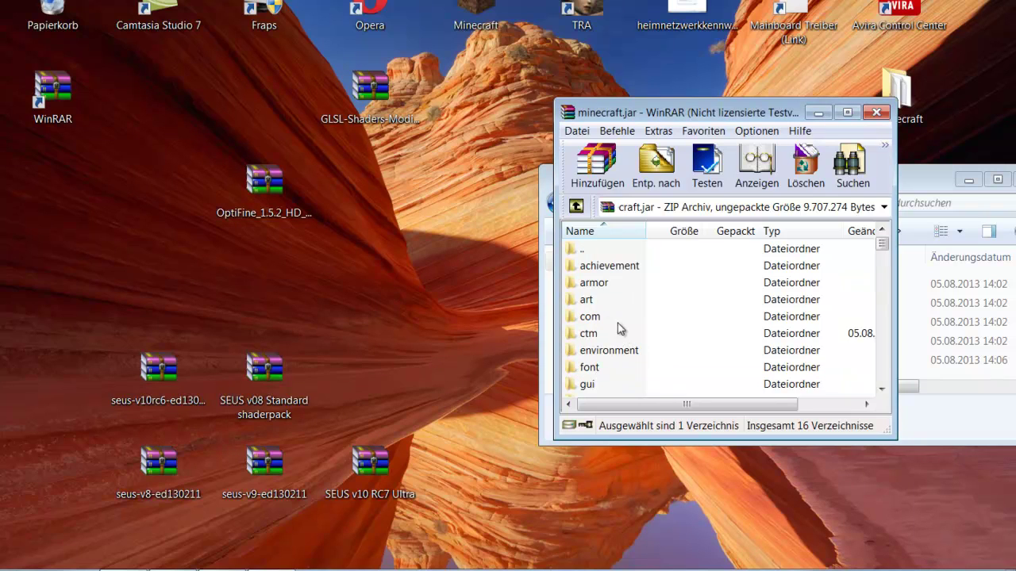
click(241, 285)
drag(59, 232, 58, 230)
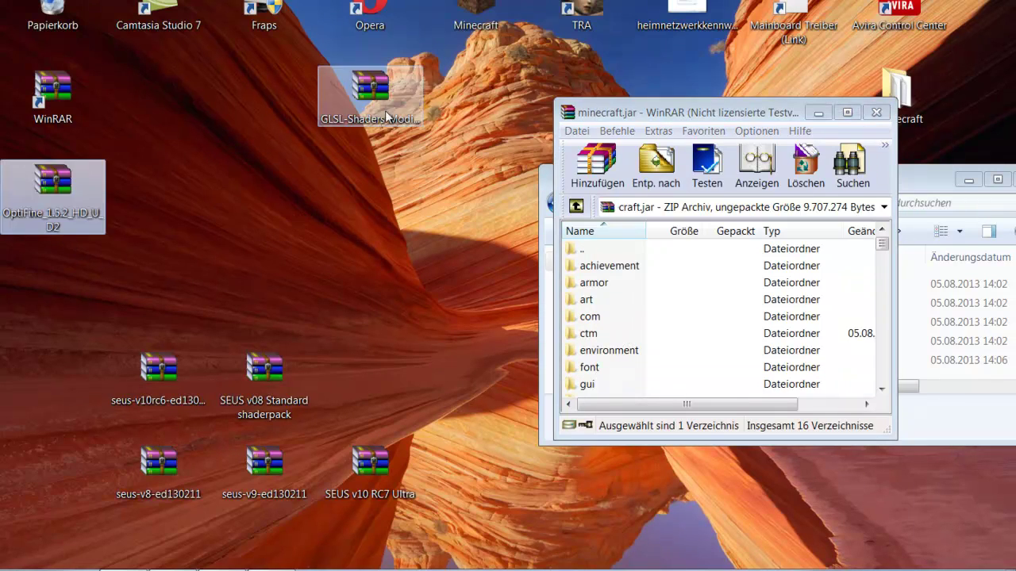
drag(370, 91, 274, 234)
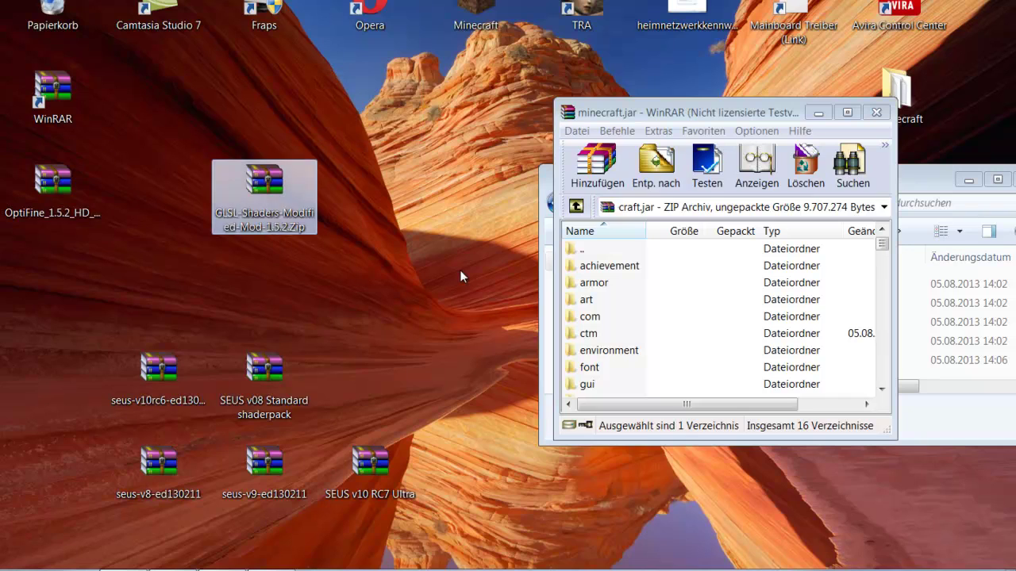
Open the GLSL-Shaders-Modified-Mod-1.5.2 archive, dismiss the licence reminder and go into its inner folder to view the mod files.
double_click(277, 215)
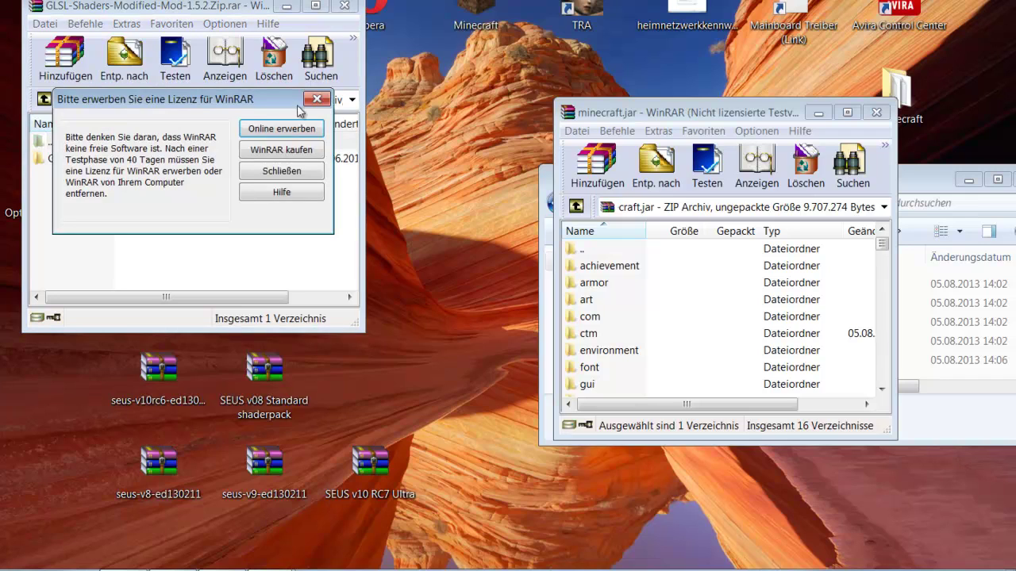
click(279, 171)
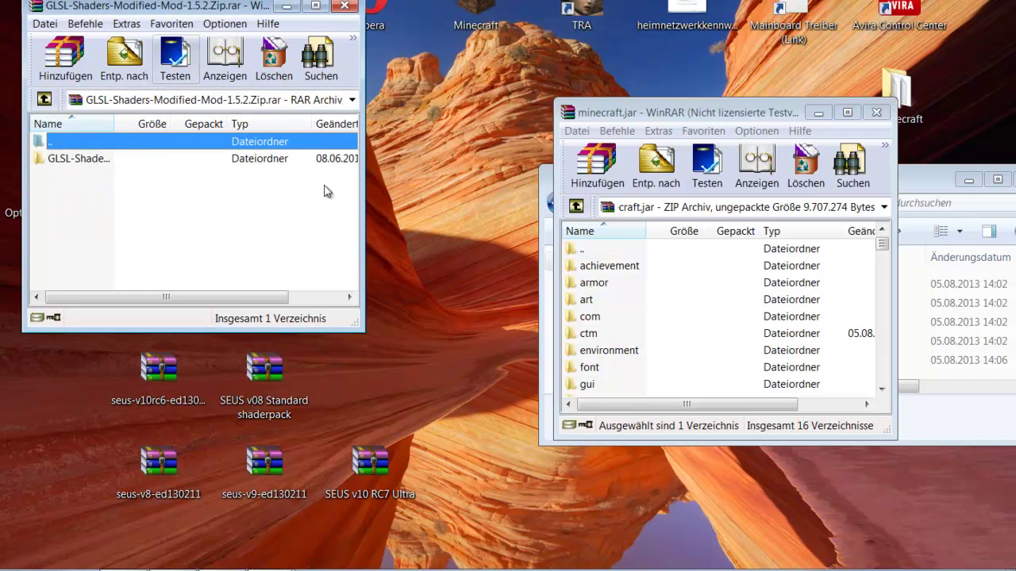
double_click(78, 159)
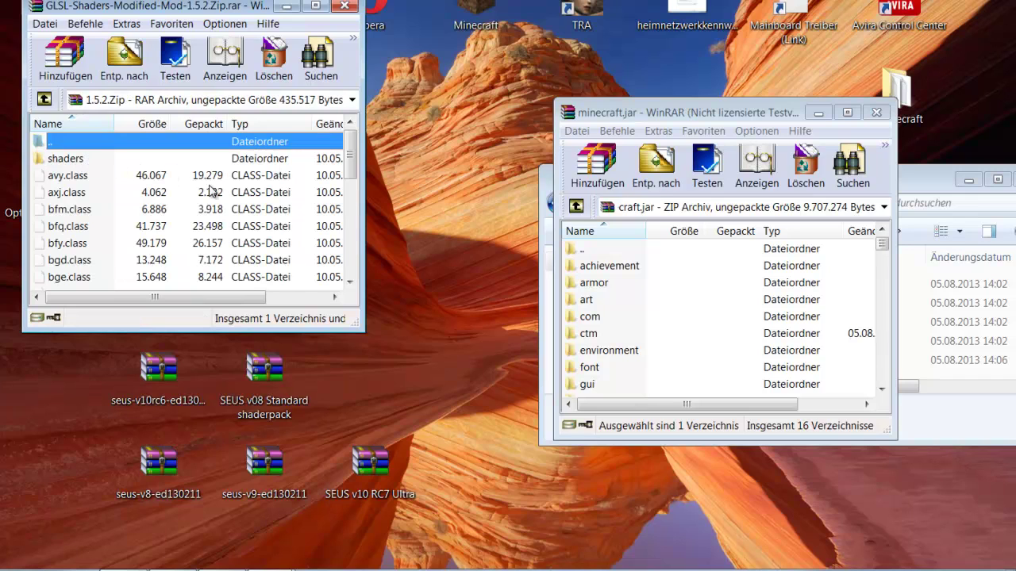
scroll(100, 213, down, 2)
scroll(96, 208, down, 3)
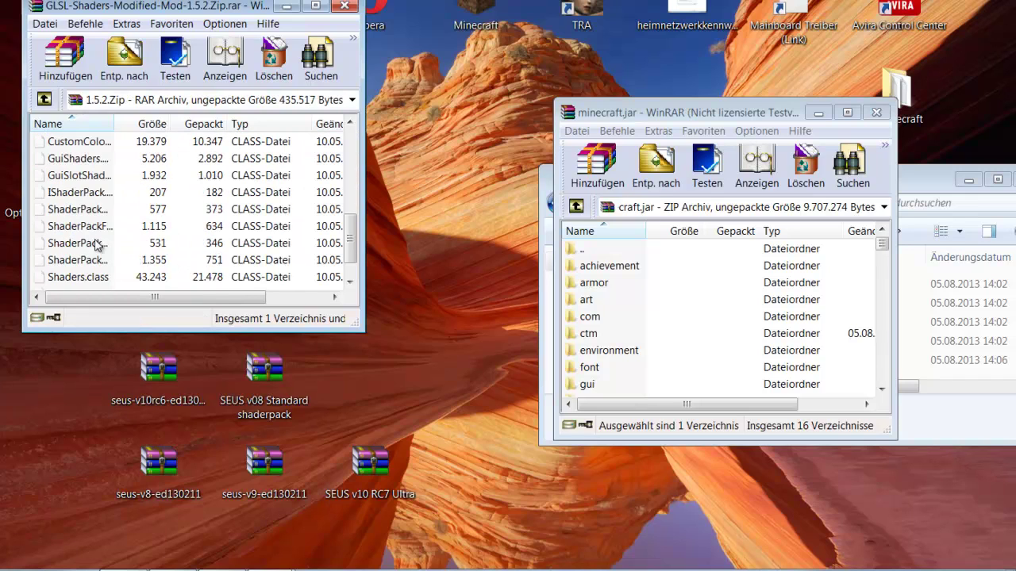
scroll(94, 230, up, 5)
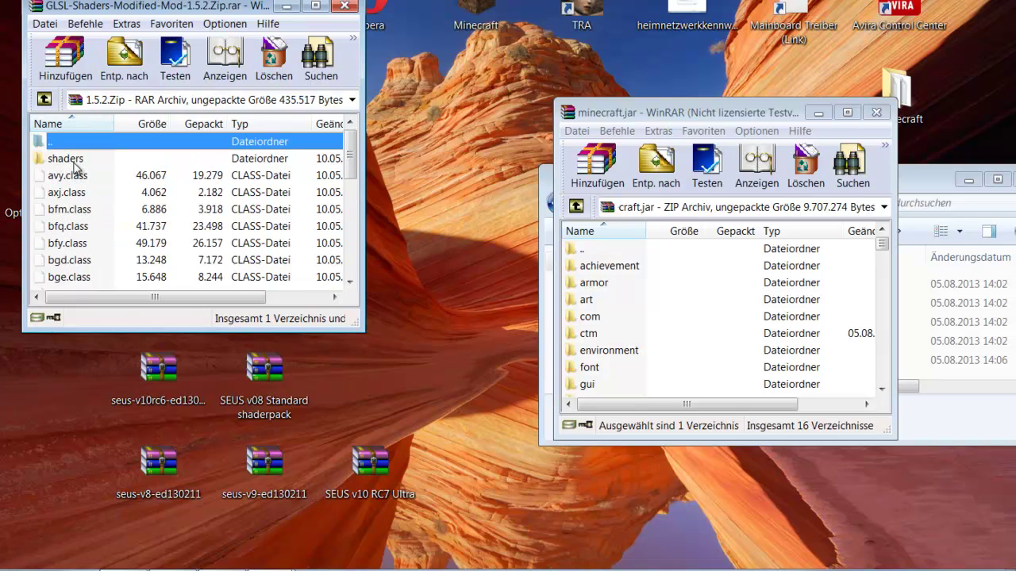
Add the shaders folder and all class files from the GLSL Shaders archive to minecraft.jar and close the GLSL archive.
click(75, 162)
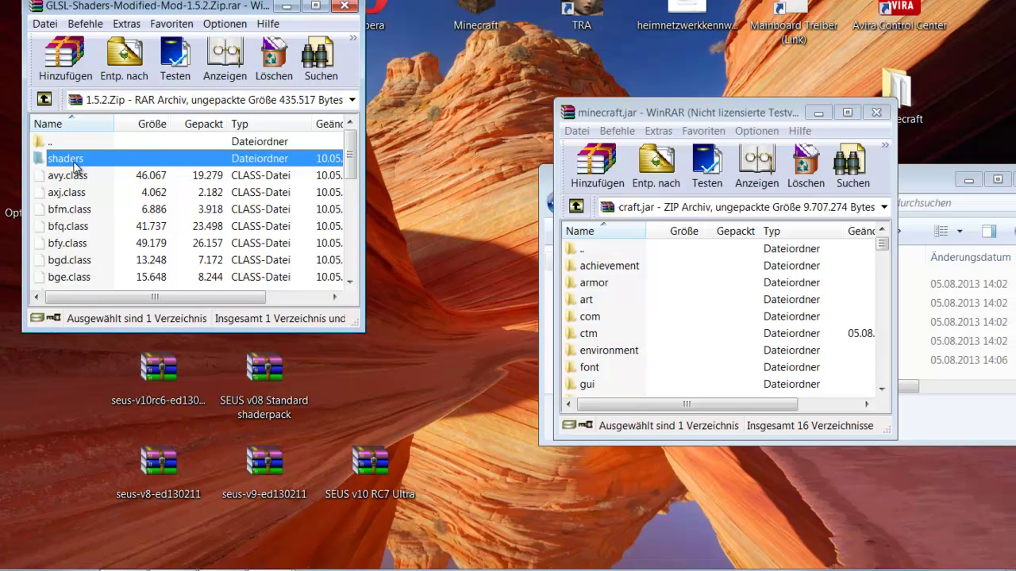
key(shift+Down)
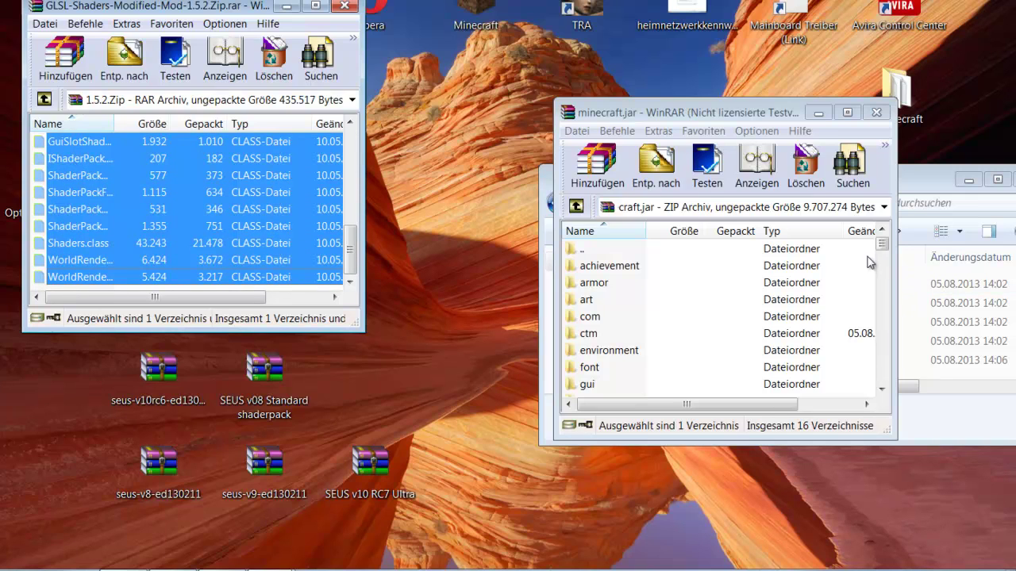
drag(882, 244, 880, 335)
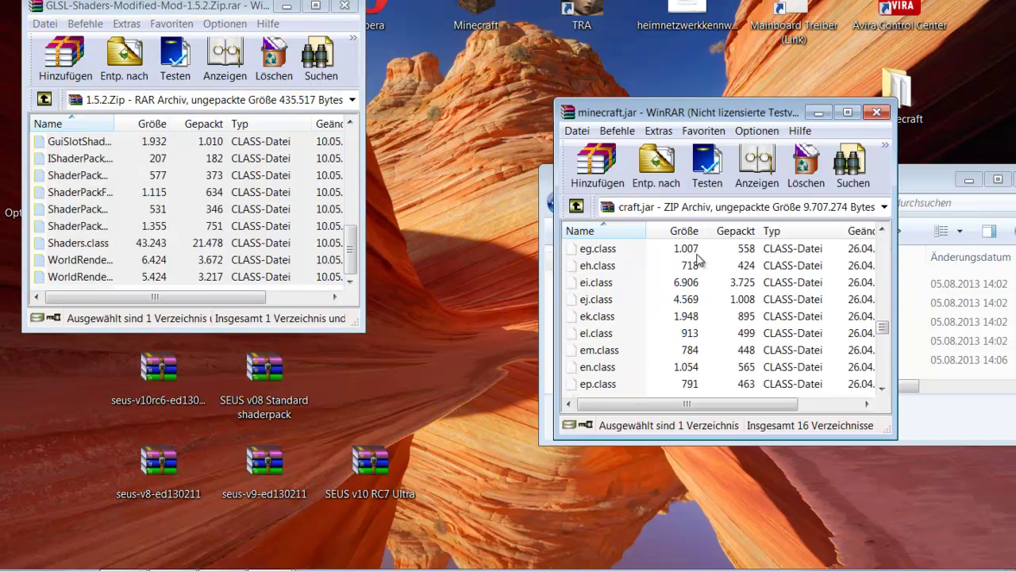
drag(176, 227, 798, 322)
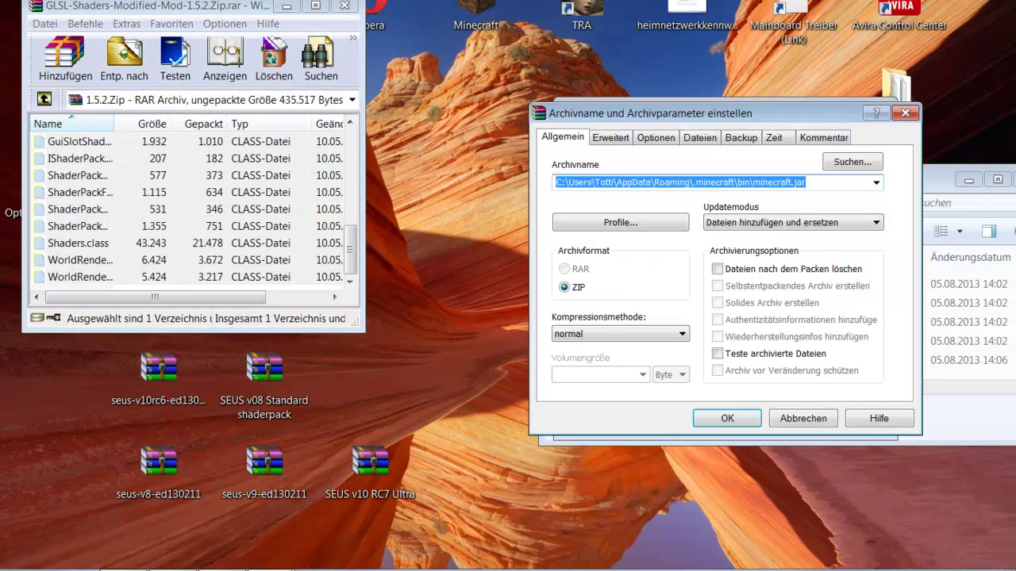
click(727, 420)
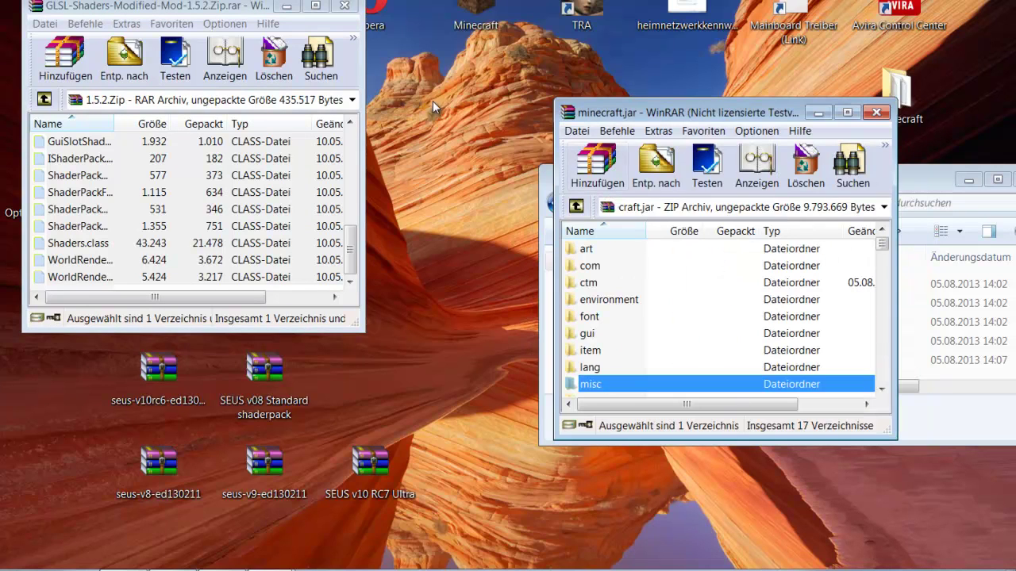
click(343, 6)
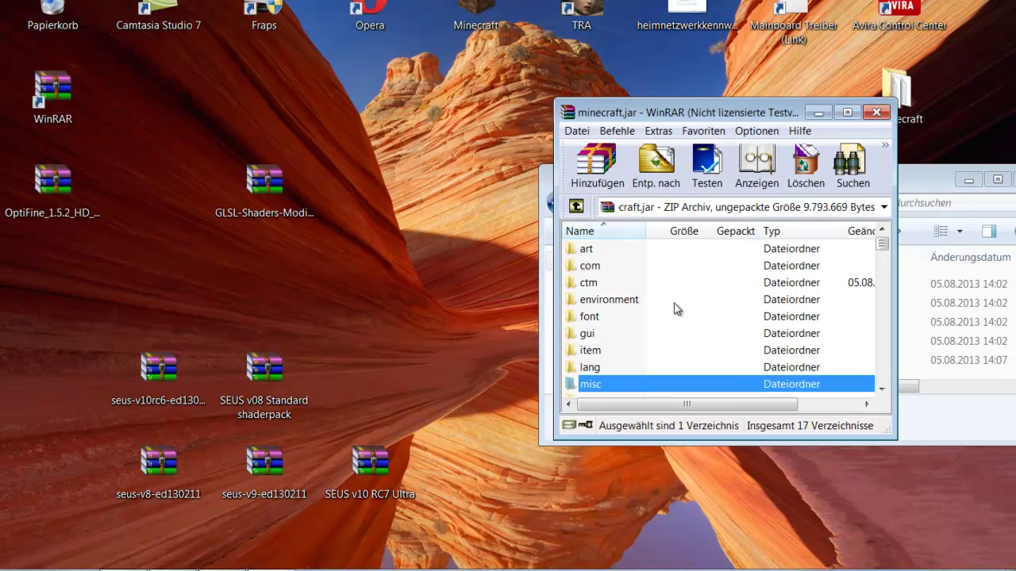
Check the folder list in minecraft.jar and close the archive.
scroll(675, 309, up, 1)
scroll(626, 336, down, 3)
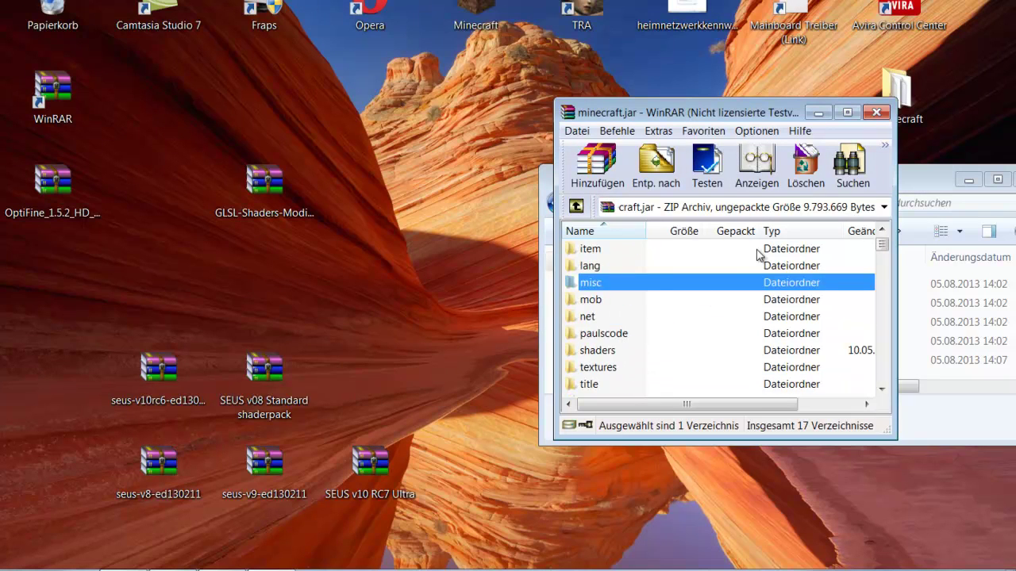
click(877, 112)
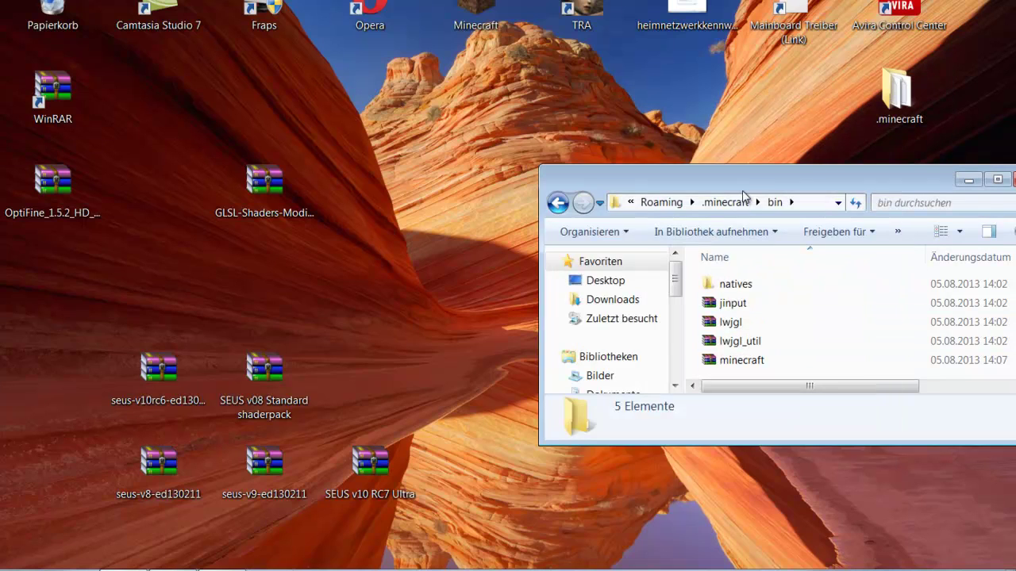
Bring the bin folder window fully into view and go up to the .minecraft folder to look at its contents.
drag(749, 187, 607, 190)
key(BackSpace)
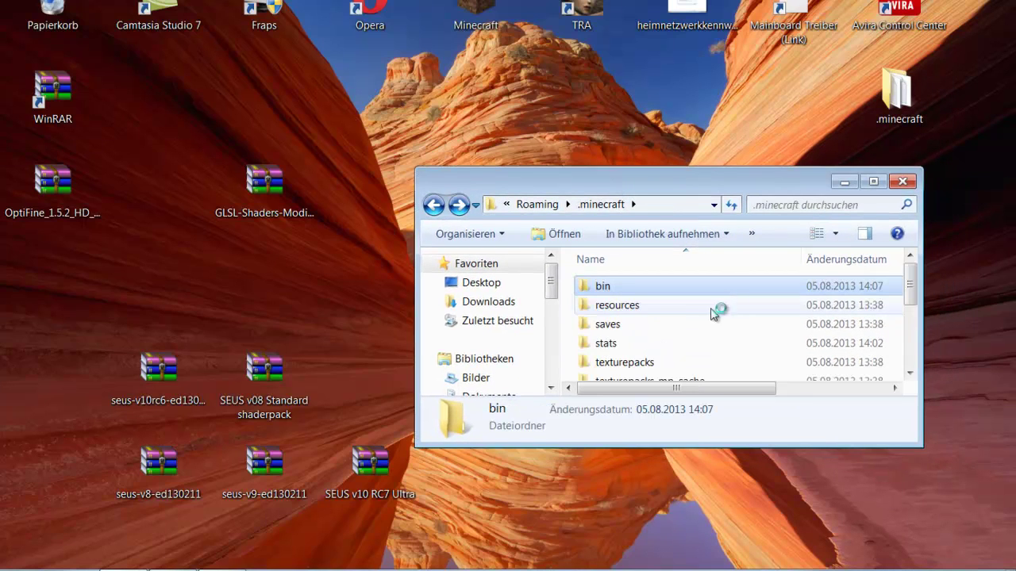
scroll(659, 330, down, 1)
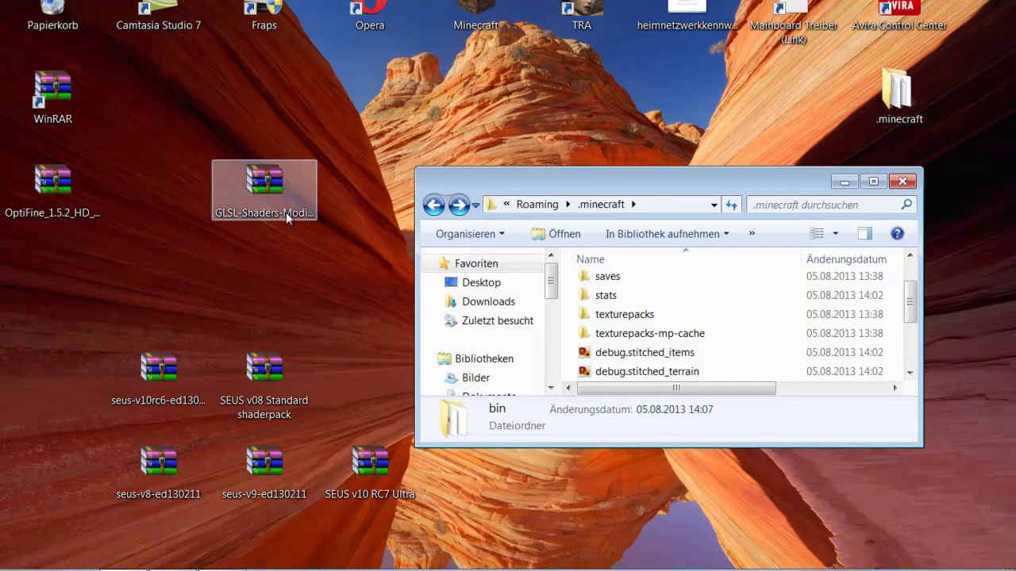
Place the GLSL Shaders archive next to the OptiFine archive on the desktop and close the .minecraft folder window.
drag(285, 212, 195, 215)
click(273, 289)
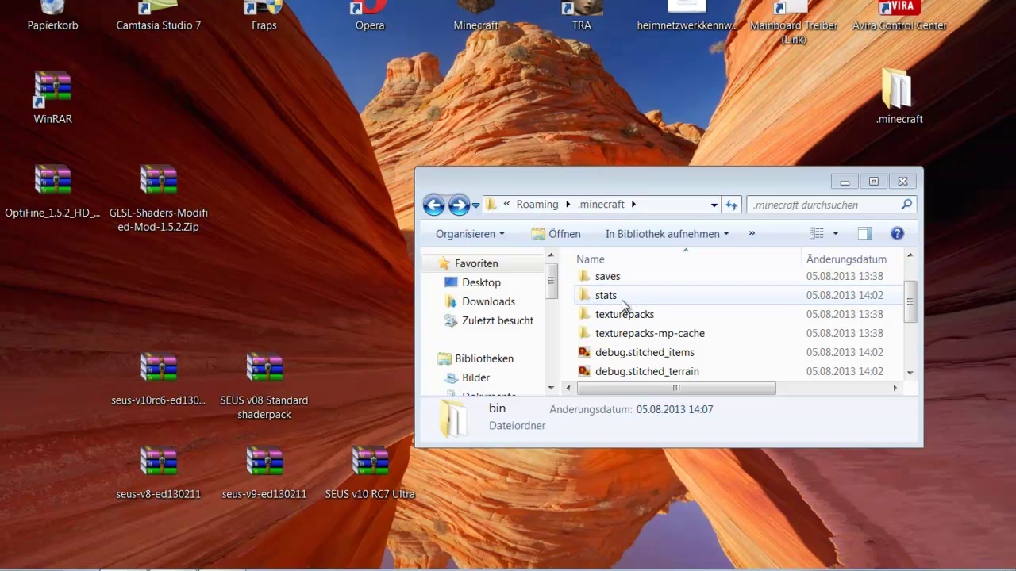
drag(911, 298, 911, 277)
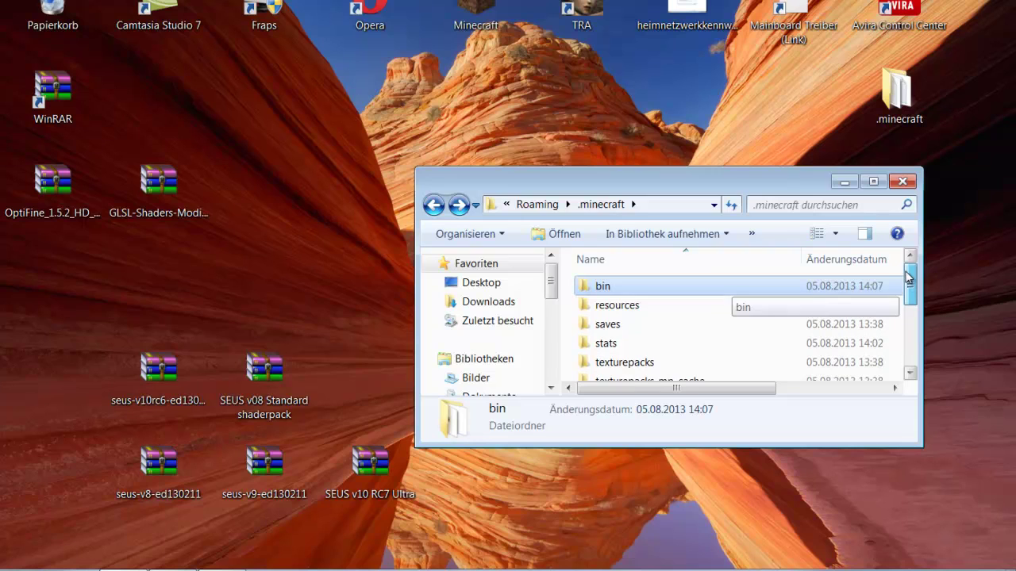
click(902, 181)
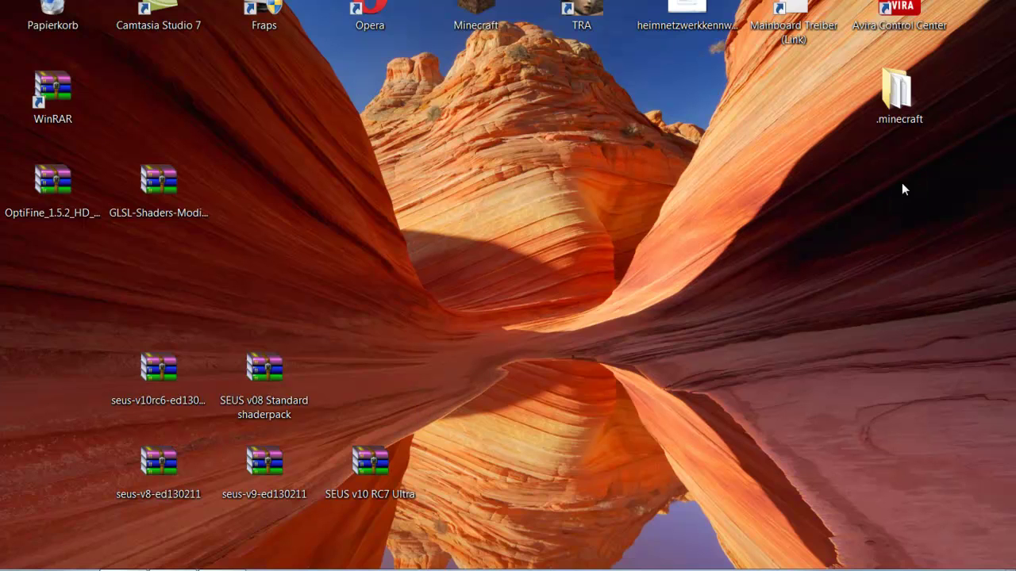
Launch Minecraft, open the Shaders screen in the game options and quit the game.
double_click(474, 24)
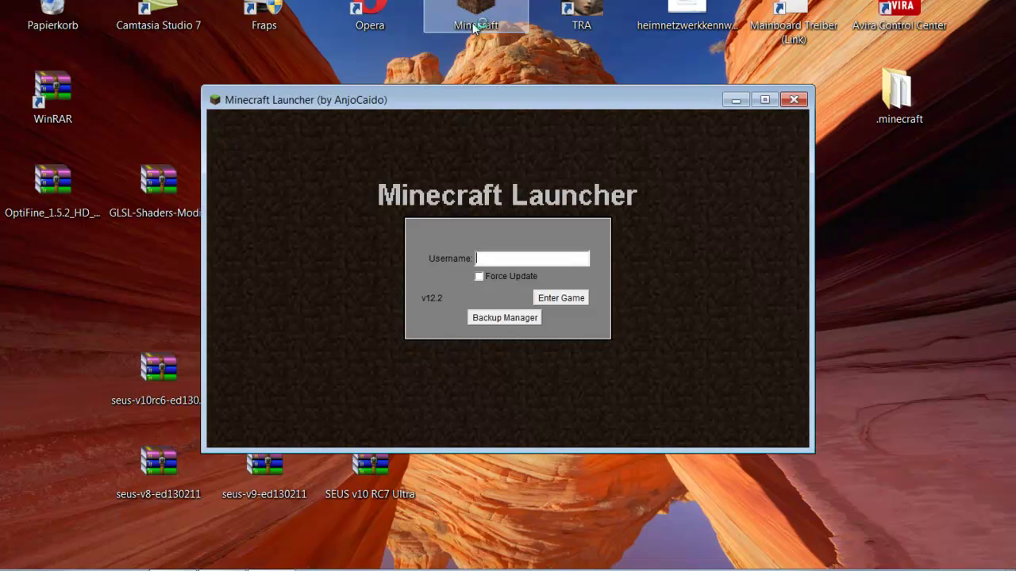
click(561, 296)
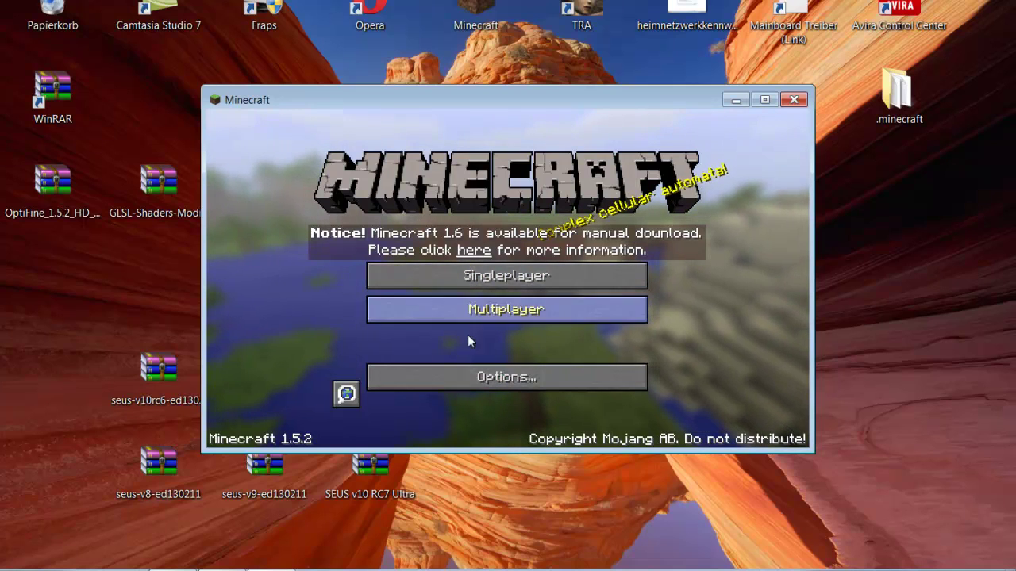
click(461, 379)
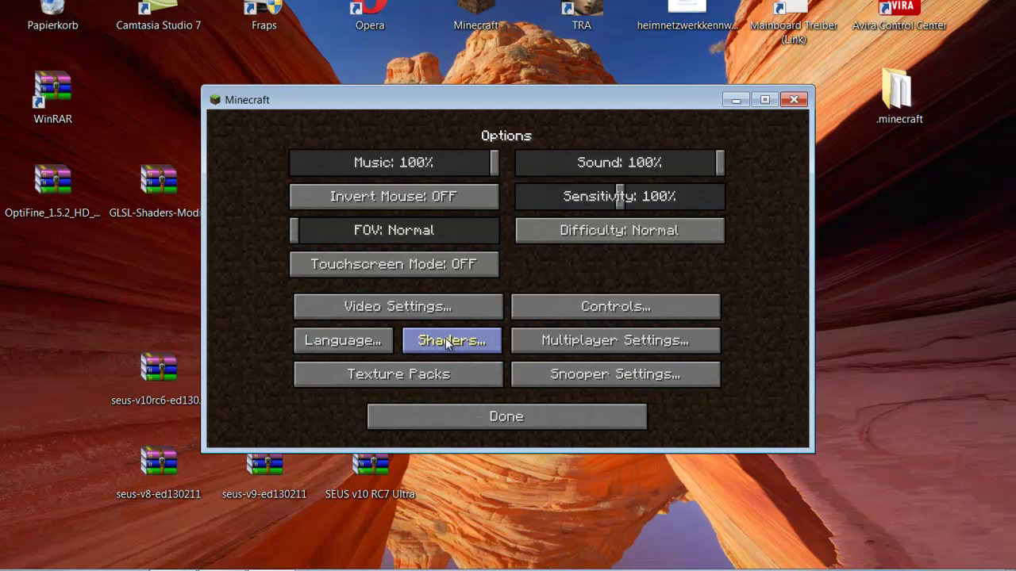
click(447, 341)
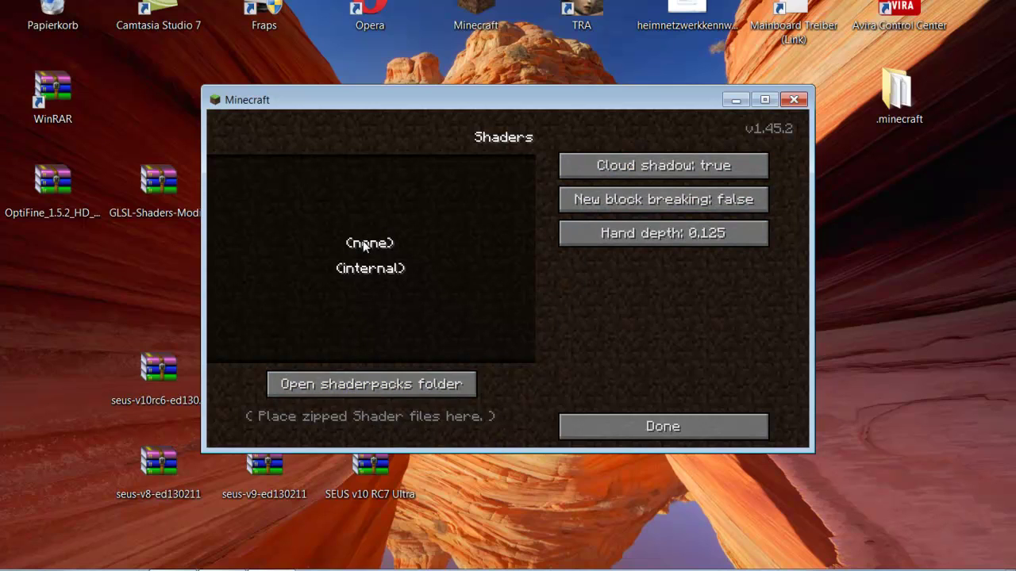
click(792, 100)
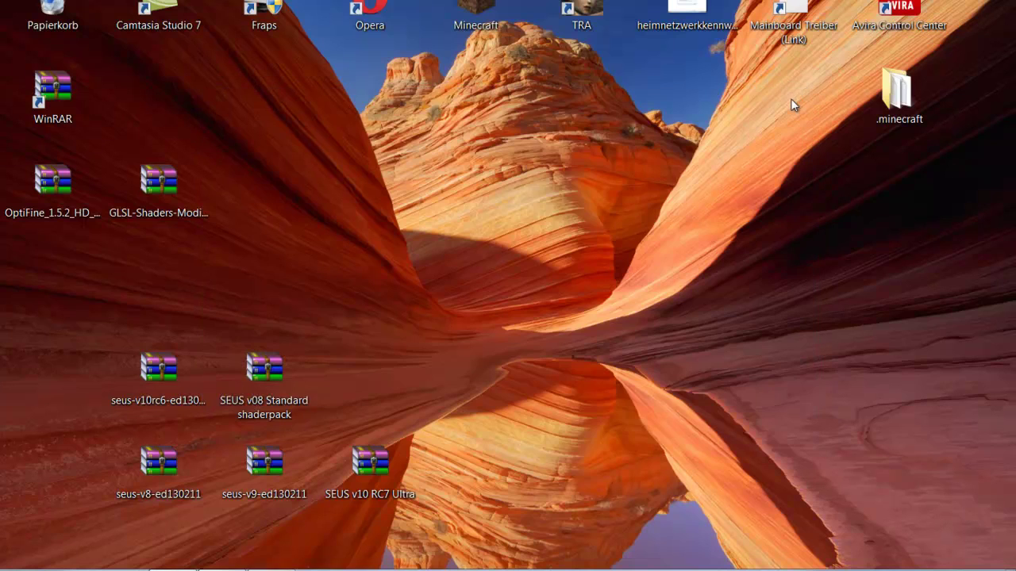
Open %appdata% through the Run dialog and go into the .minecraft folder.
key(super+r)
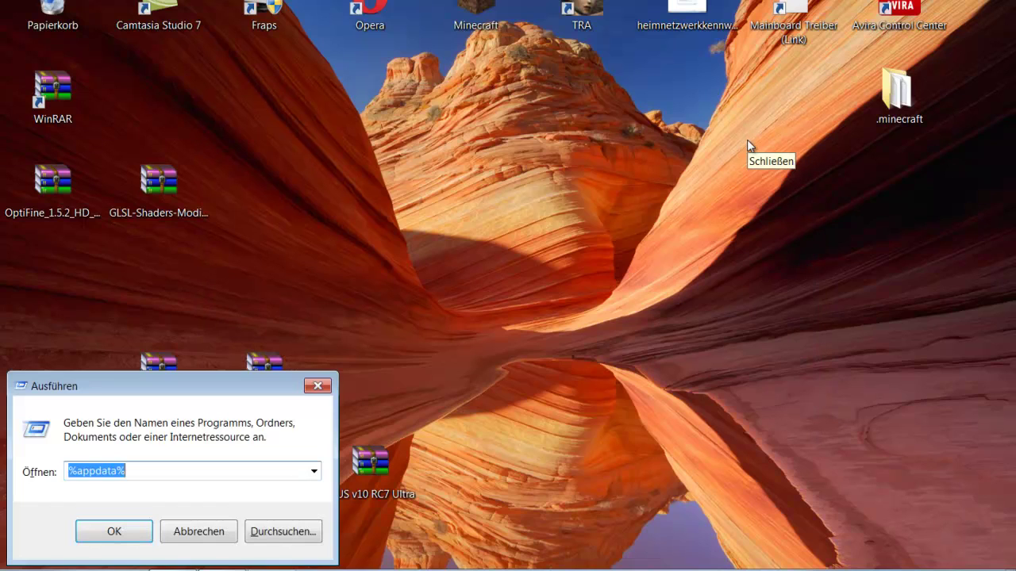
click(120, 531)
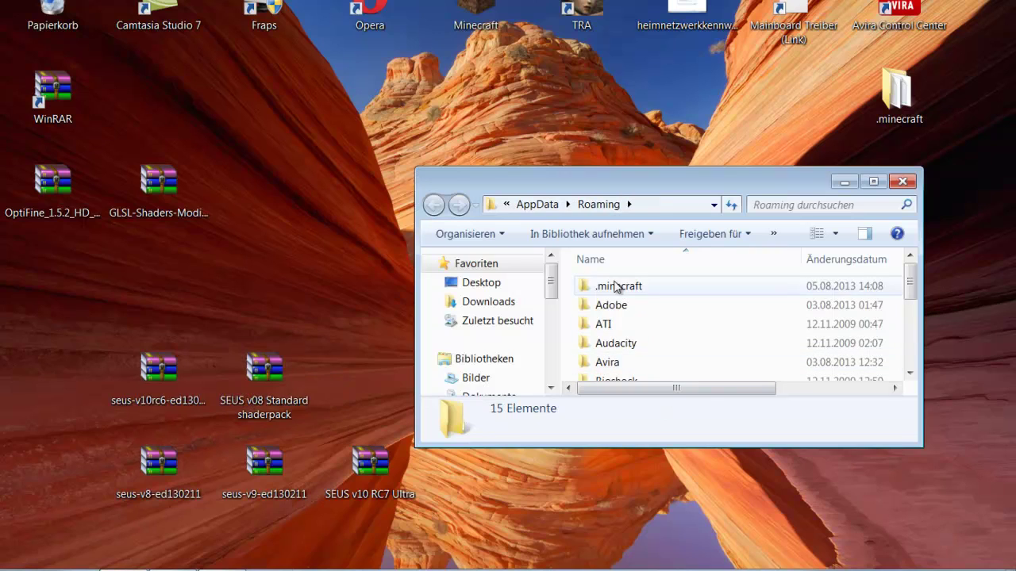
click(617, 286)
double_click(617, 287)
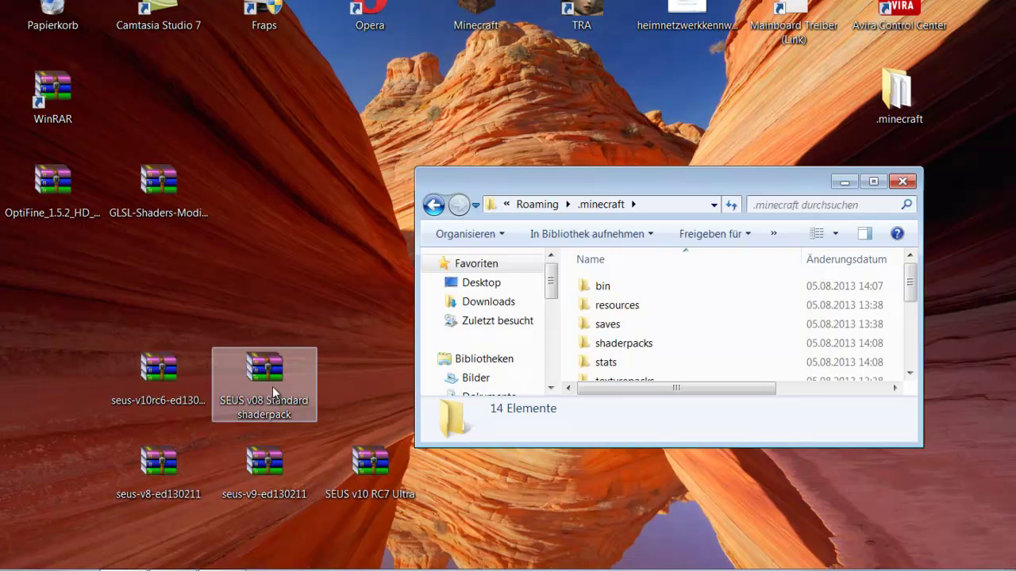
Move all five SEUS shader pack archives from the desktop into the shaderpacks folder and close the .minecraft window.
scroll(643, 349, down, 1)
drag(644, 333, 644, 319)
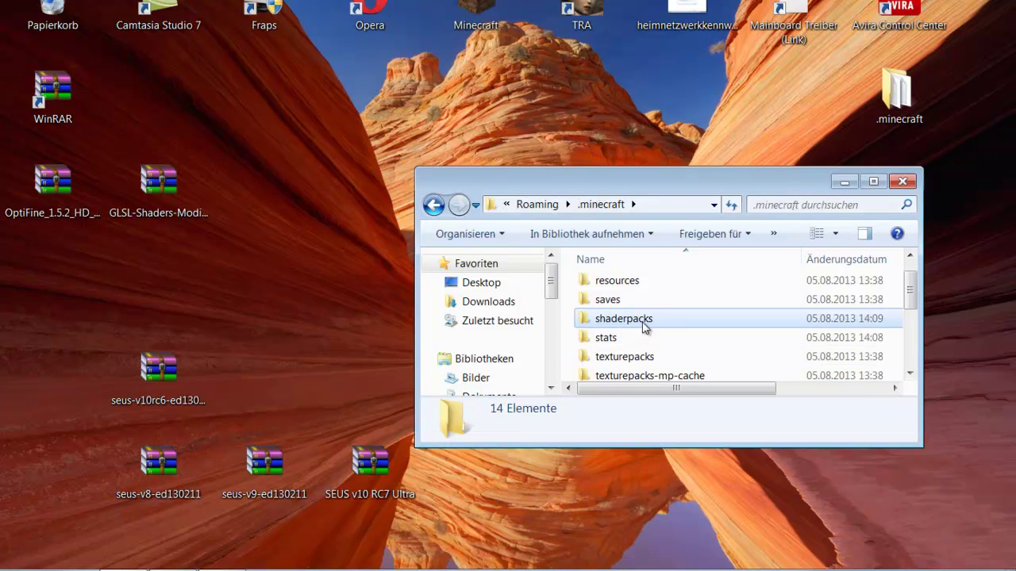
drag(370, 464, 687, 318)
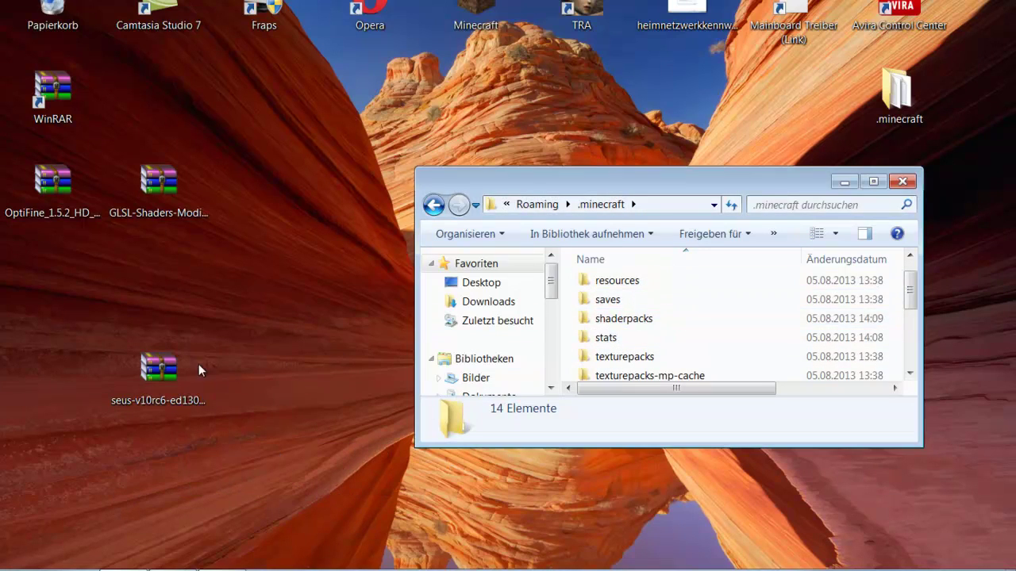
drag(191, 373, 646, 320)
drag(751, 188, 585, 219)
click(737, 215)
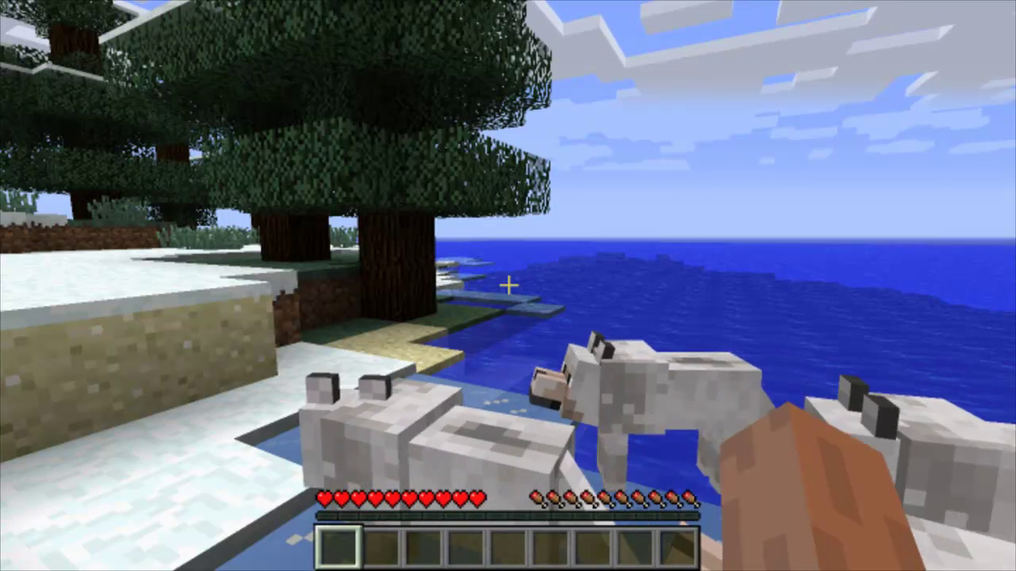
Set Chunk Loading to Multi-Core in the in-game video settings and return to the game options.
key(Escape)
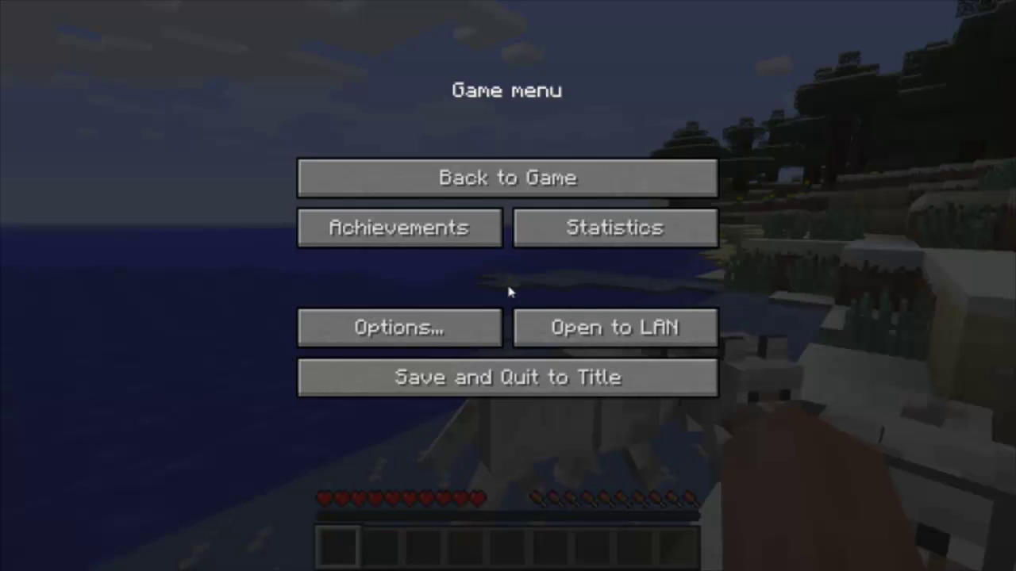
click(421, 324)
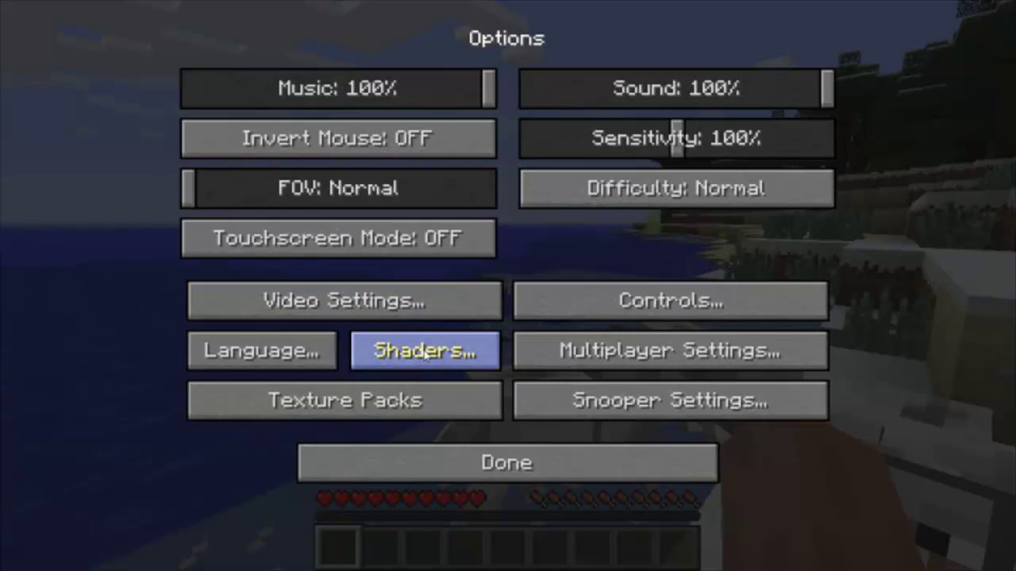
click(354, 316)
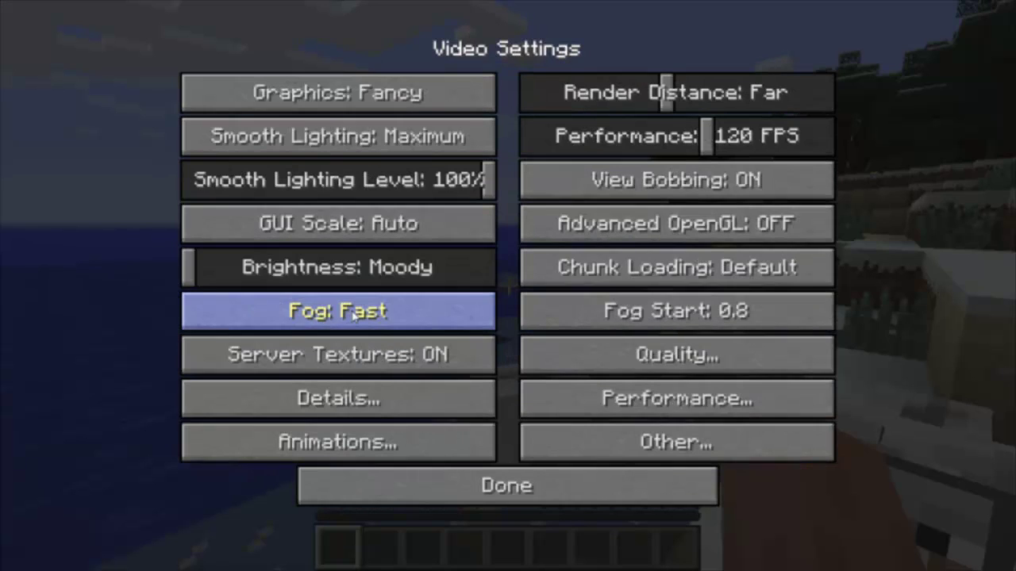
click(627, 273)
click(627, 274)
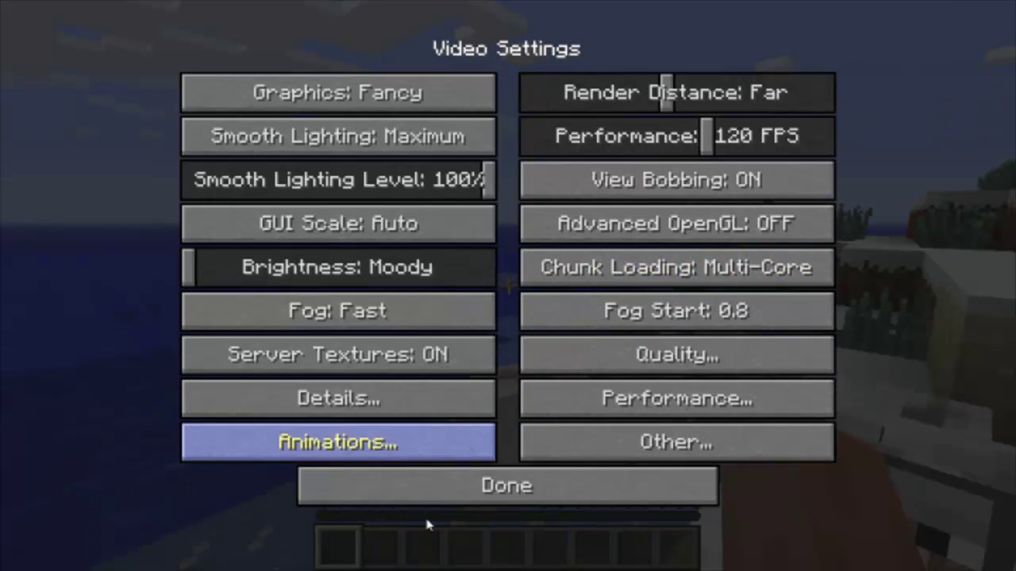
click(390, 484)
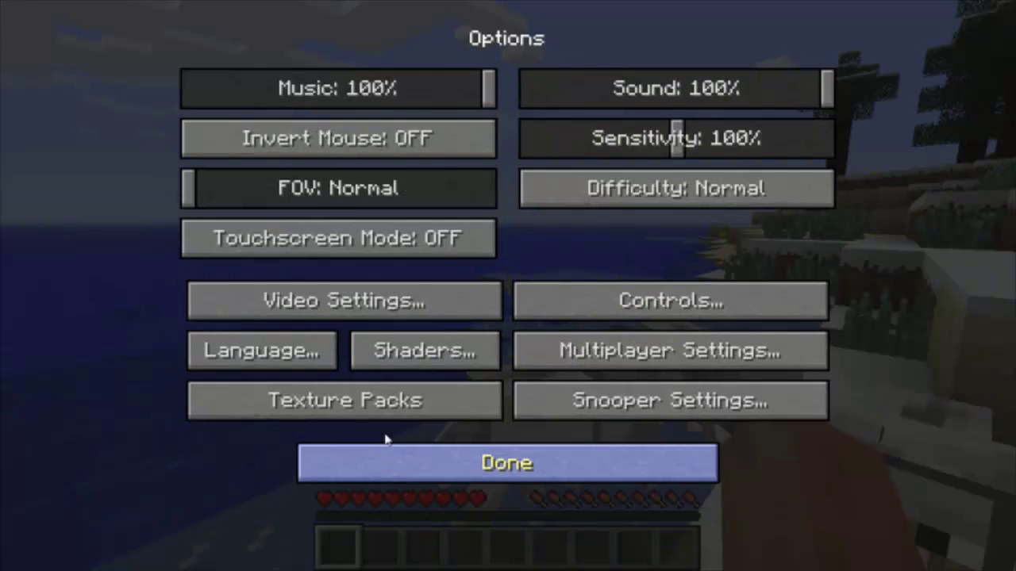
Activate SEUS v08 Standard shaderpack.zip, return to the game and walk along the snowy shore to try it out.
click(382, 359)
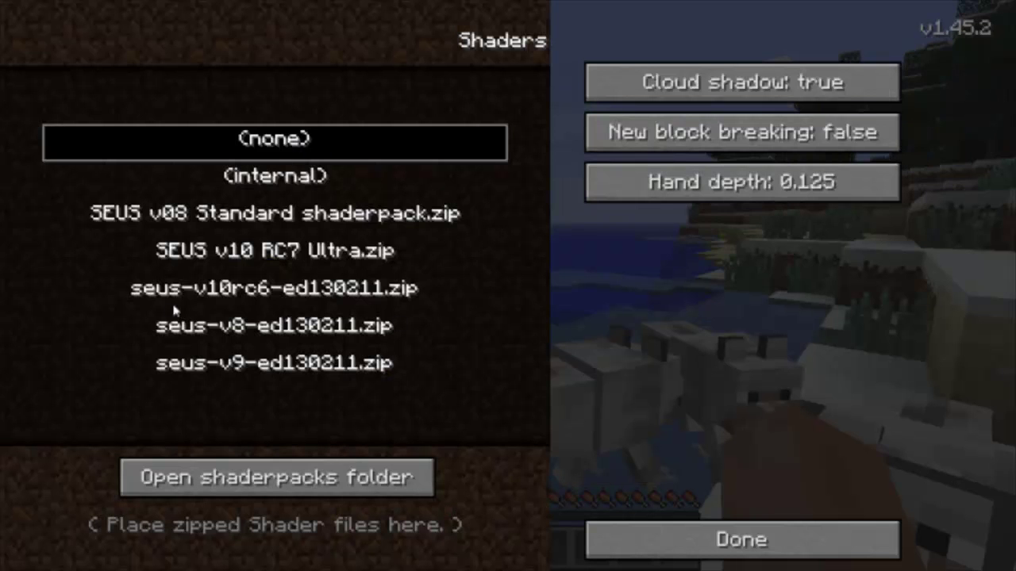
click(306, 213)
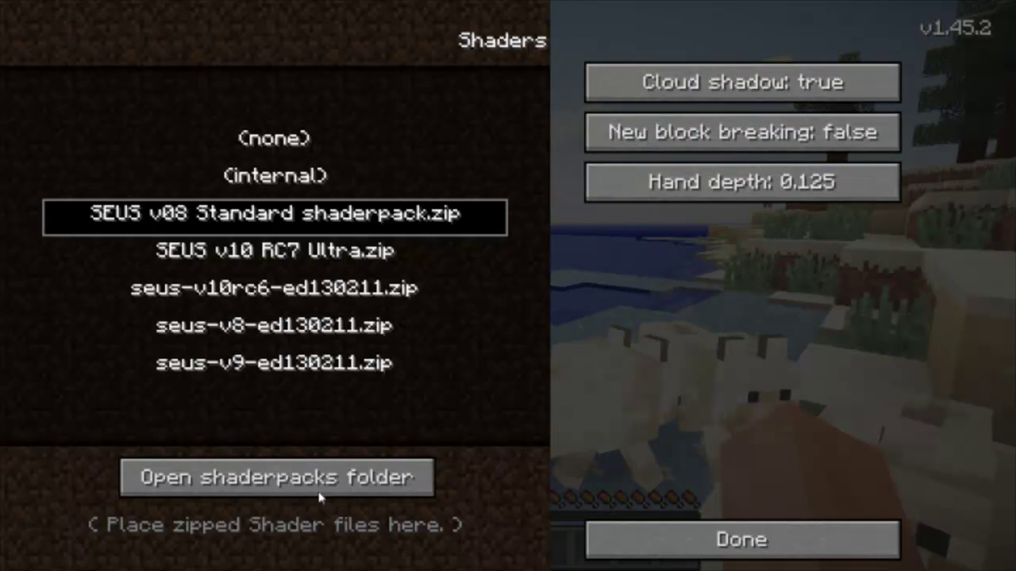
click(698, 543)
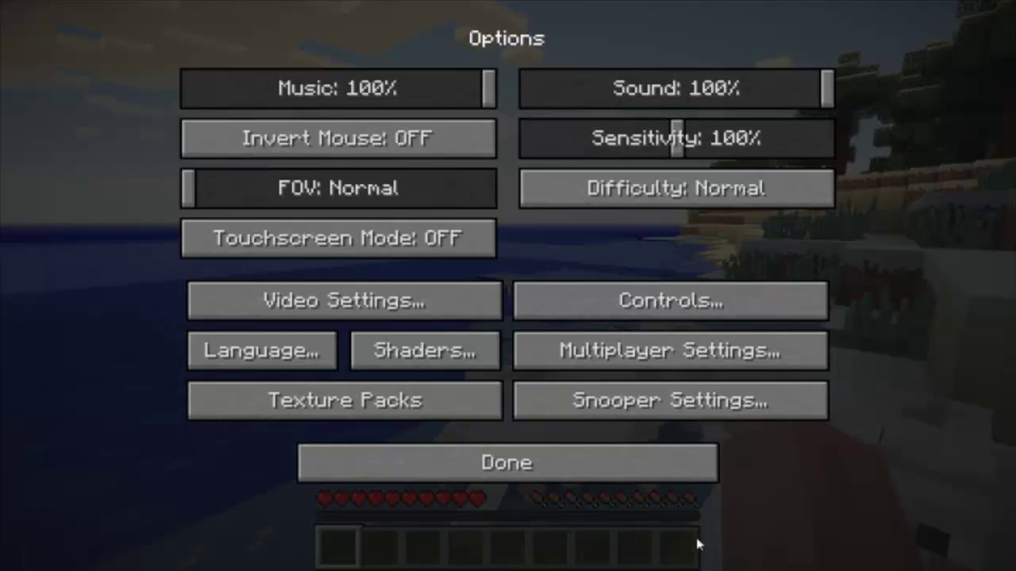
click(582, 479)
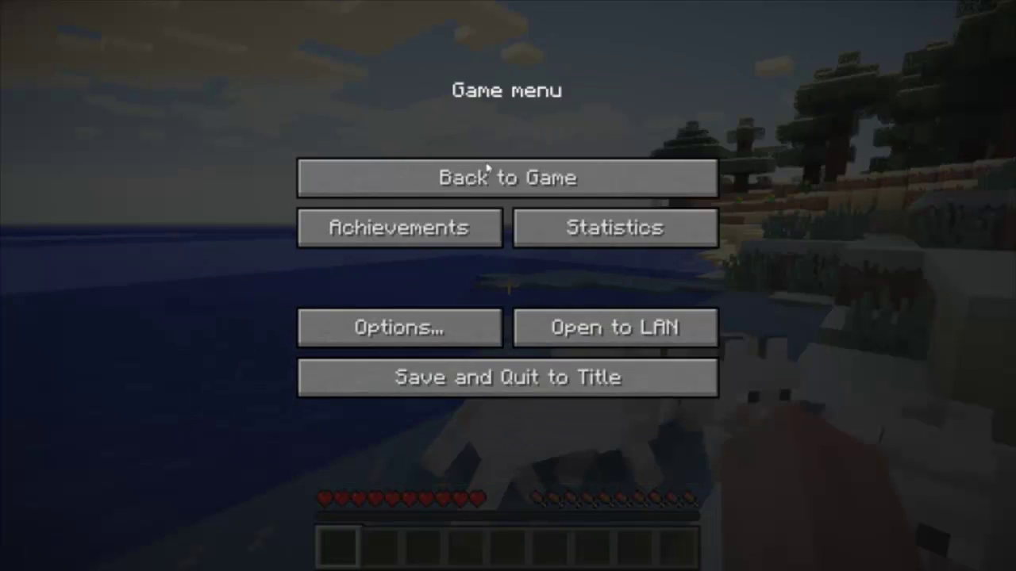
click(508, 177)
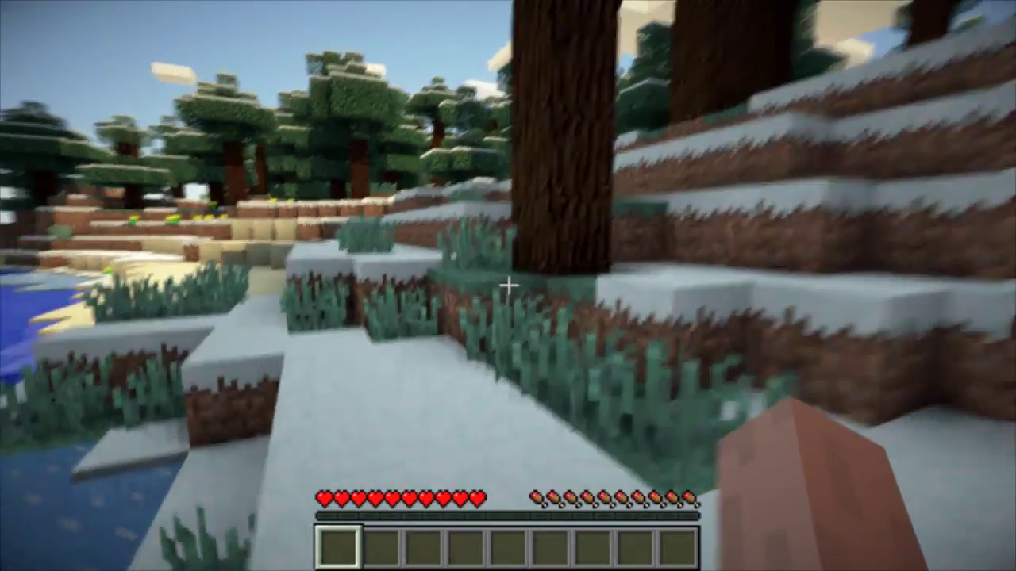
key(w)
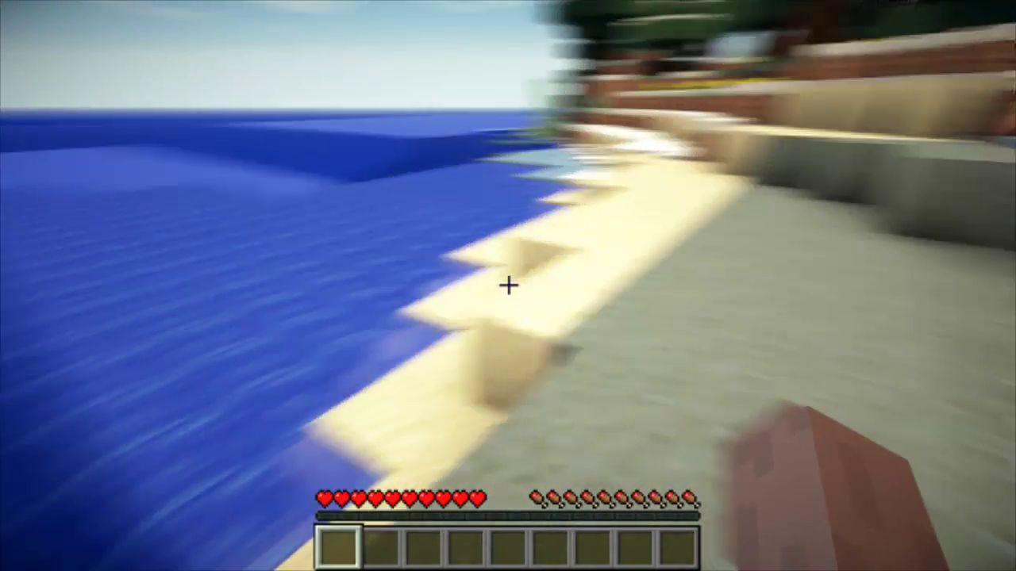
Switch the active shader pack to SEUS v10 RC7 Ultra.zip and return to the game.
key(Escape)
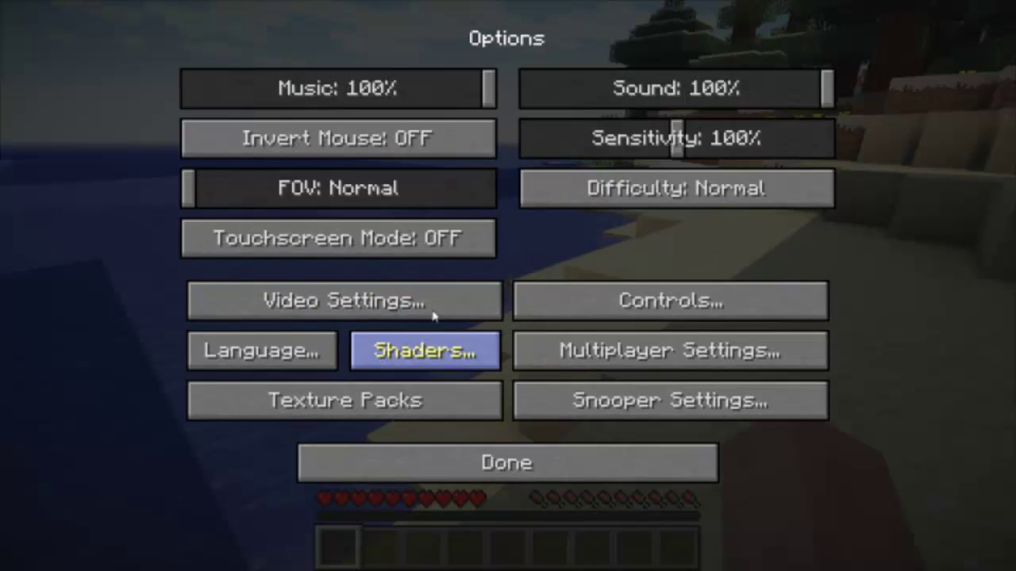
click(425, 351)
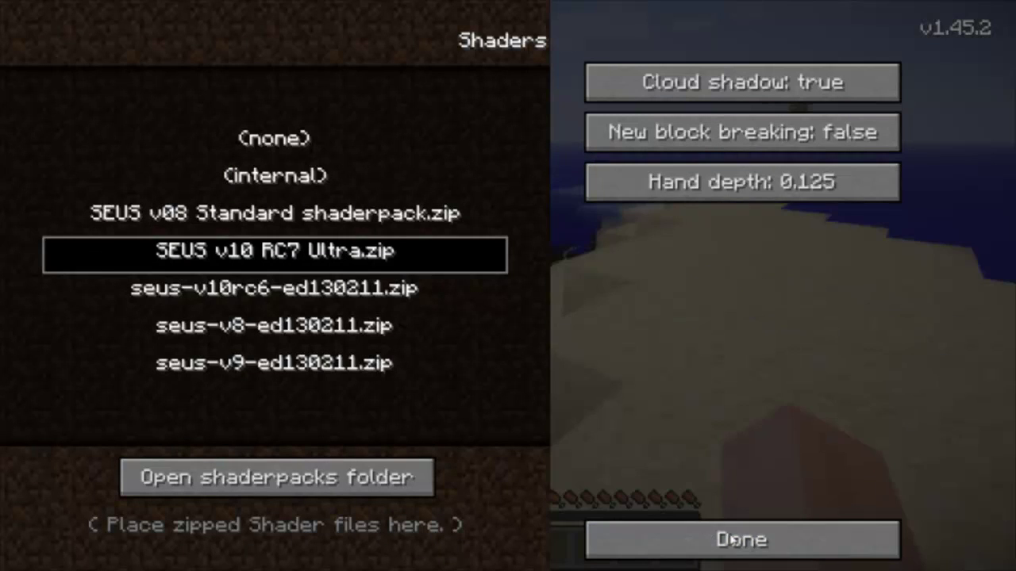
click(738, 541)
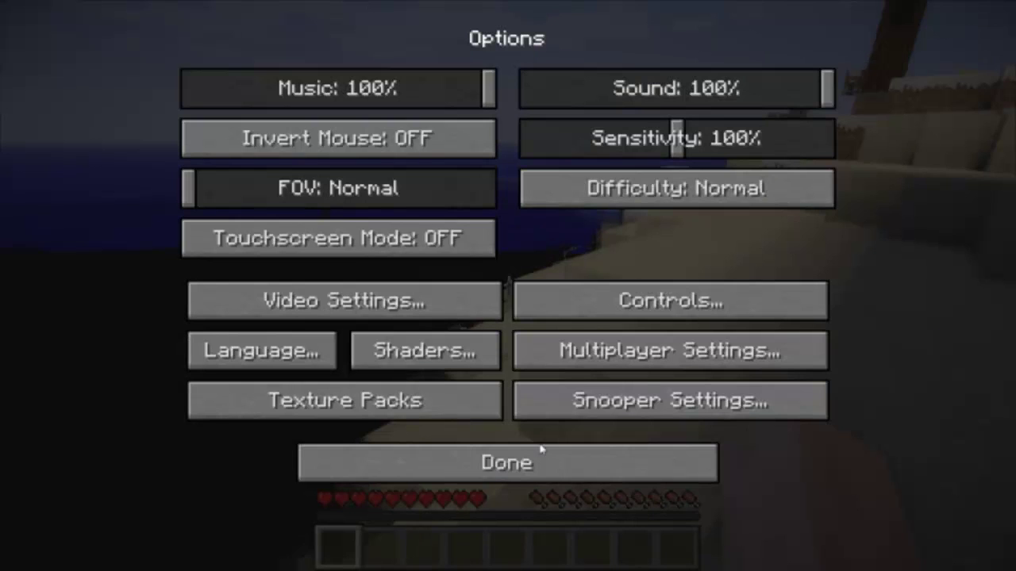
click(492, 462)
click(509, 184)
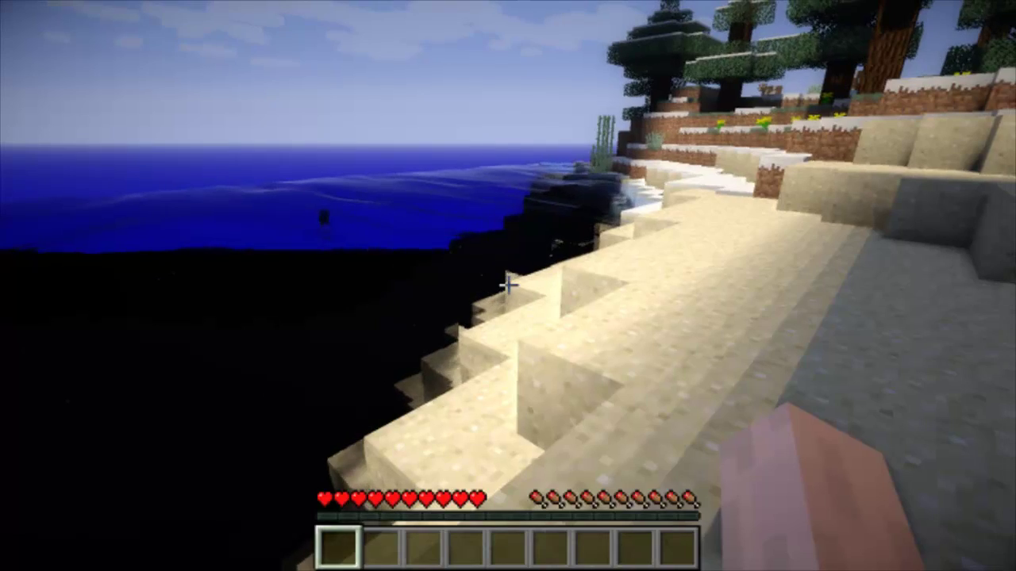